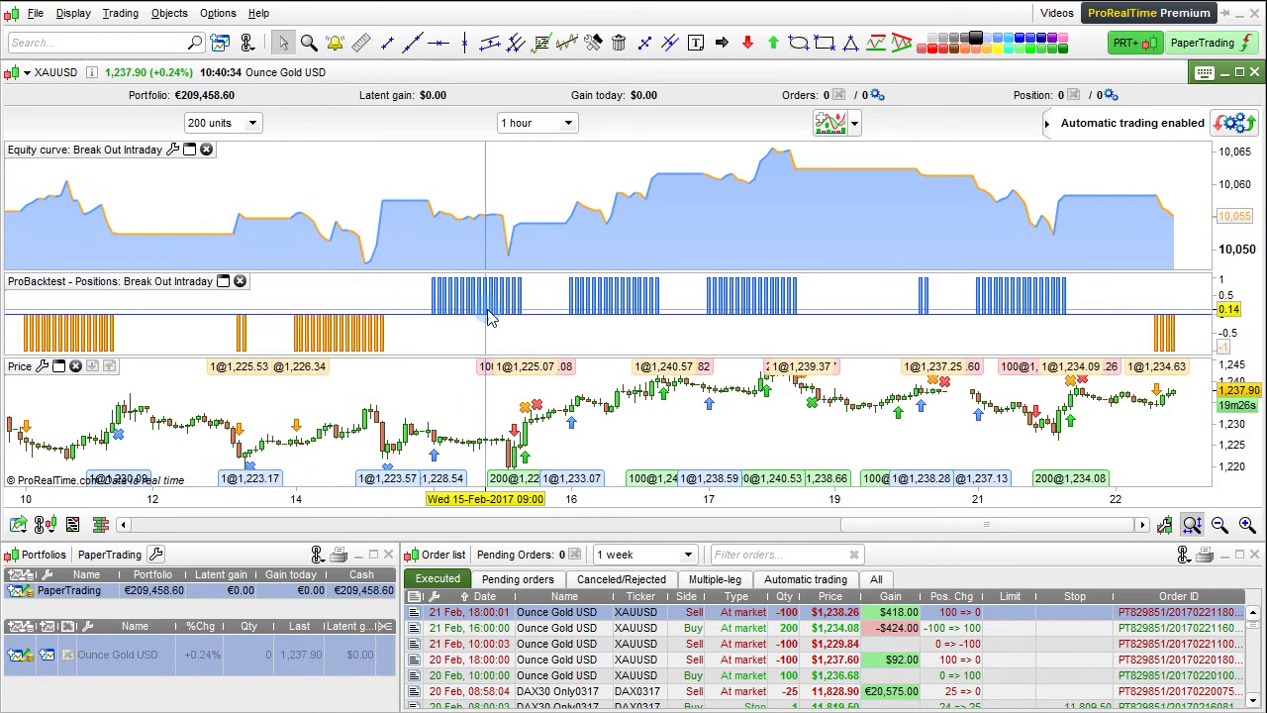
Step: Open the backtest's detailed report, move it up and right, then close it
{"action": "left_click", "coordinate": [174, 150]}
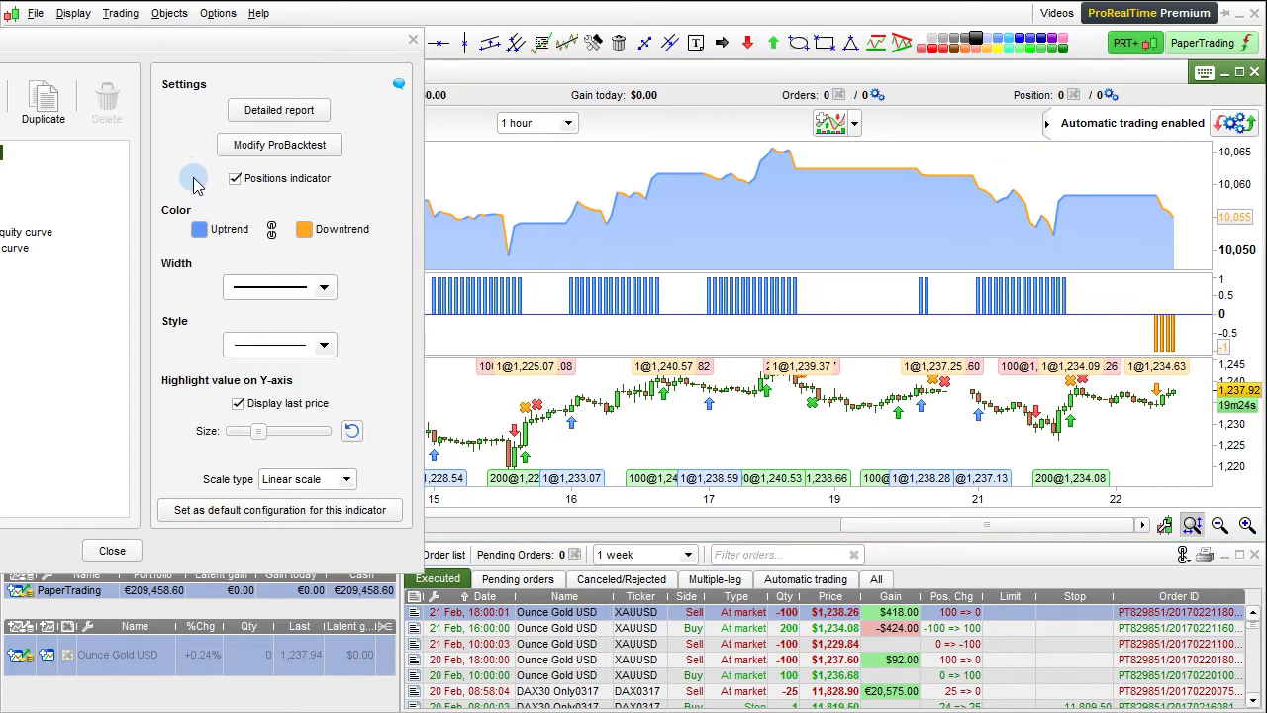
{"action": "left_click", "coordinate": [263, 109]}
{"action": "left_click_drag", "start_coordinate": [332, 168], "coordinate": [572, 25]}
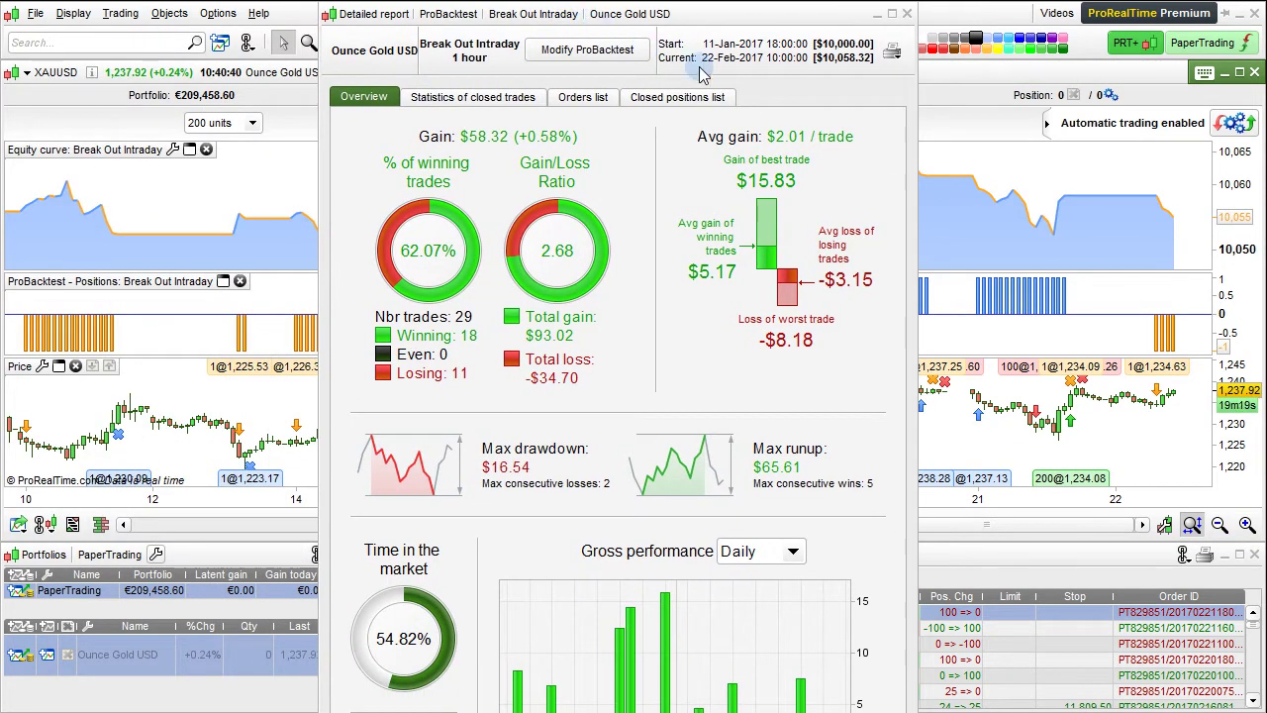
{"action": "left_click", "coordinate": [728, 161]}
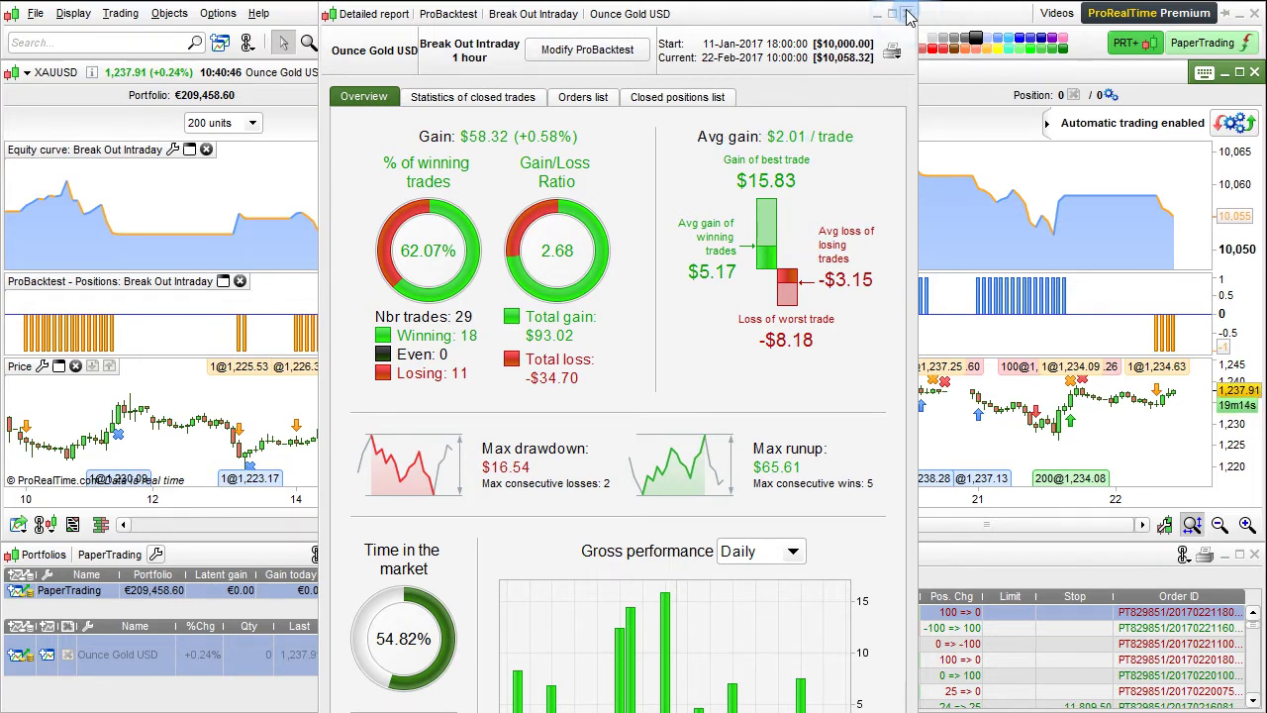
{"action": "left_click", "coordinate": [908, 15]}
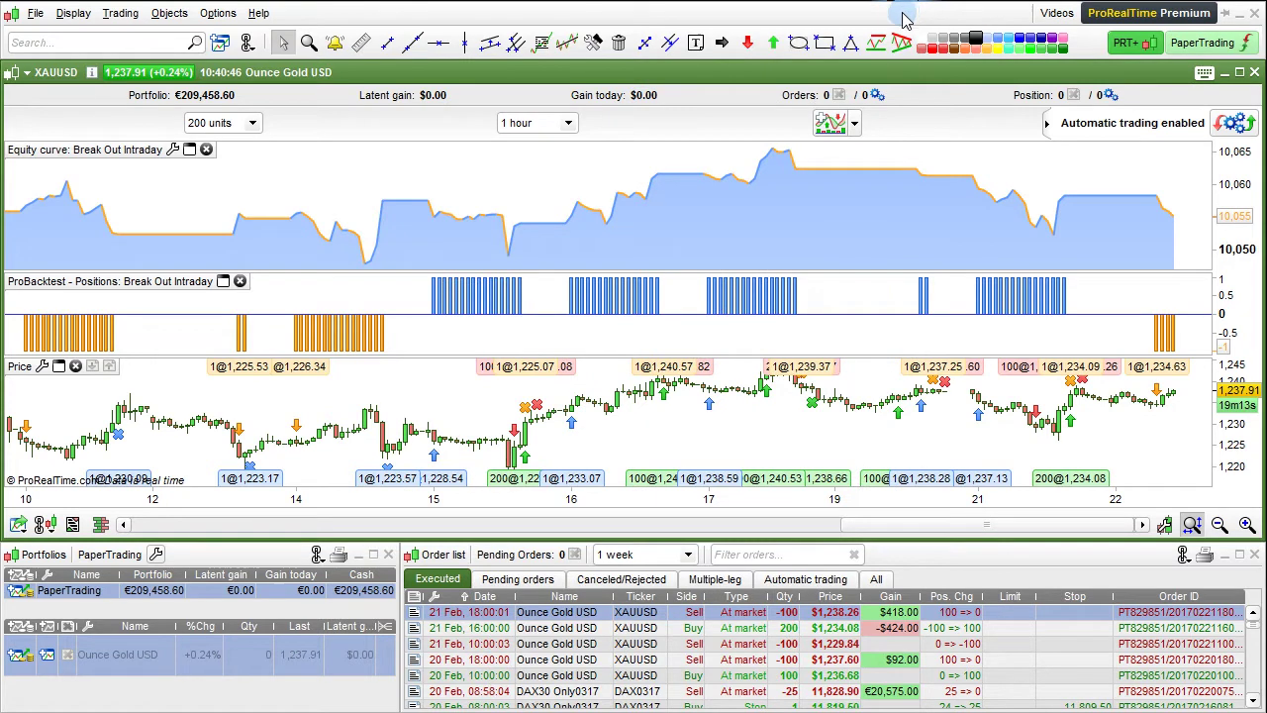
Step: Remove the equity curve and positions panels, leaving only the XAUUSD price chart
{"action": "left_click", "coordinate": [206, 149]}
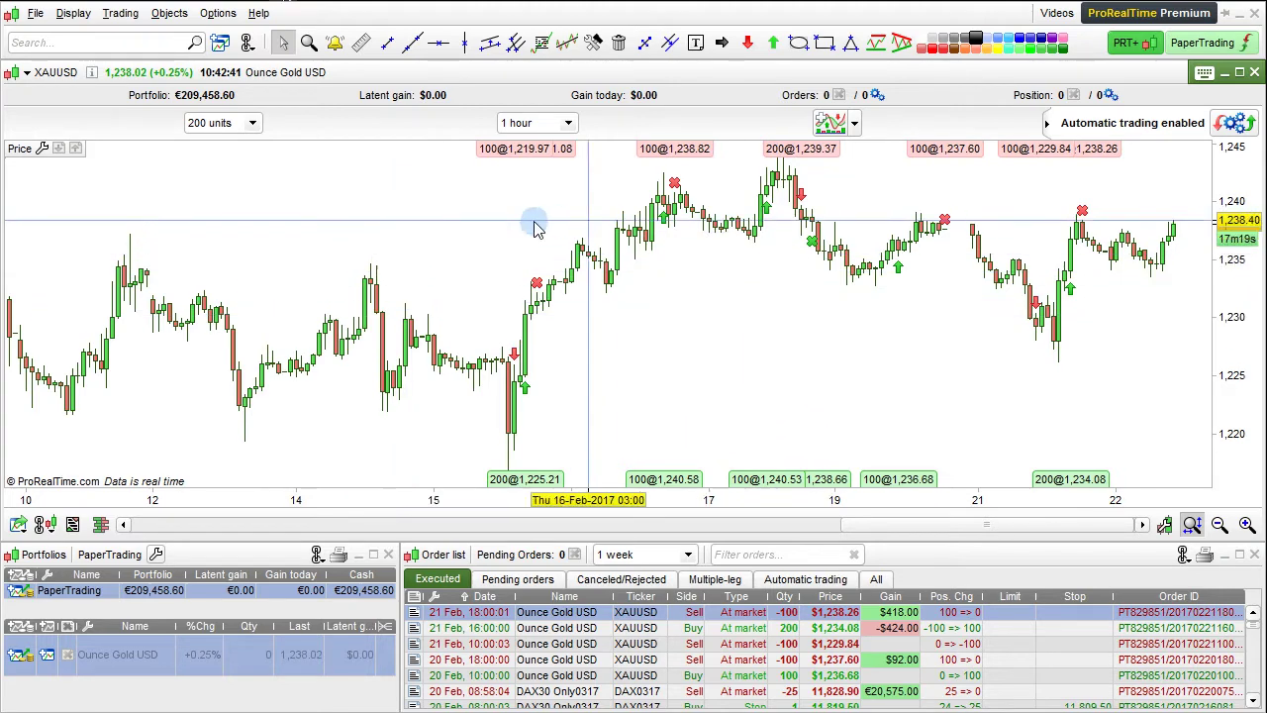
{"action": "left_click", "coordinate": [212, 13]}
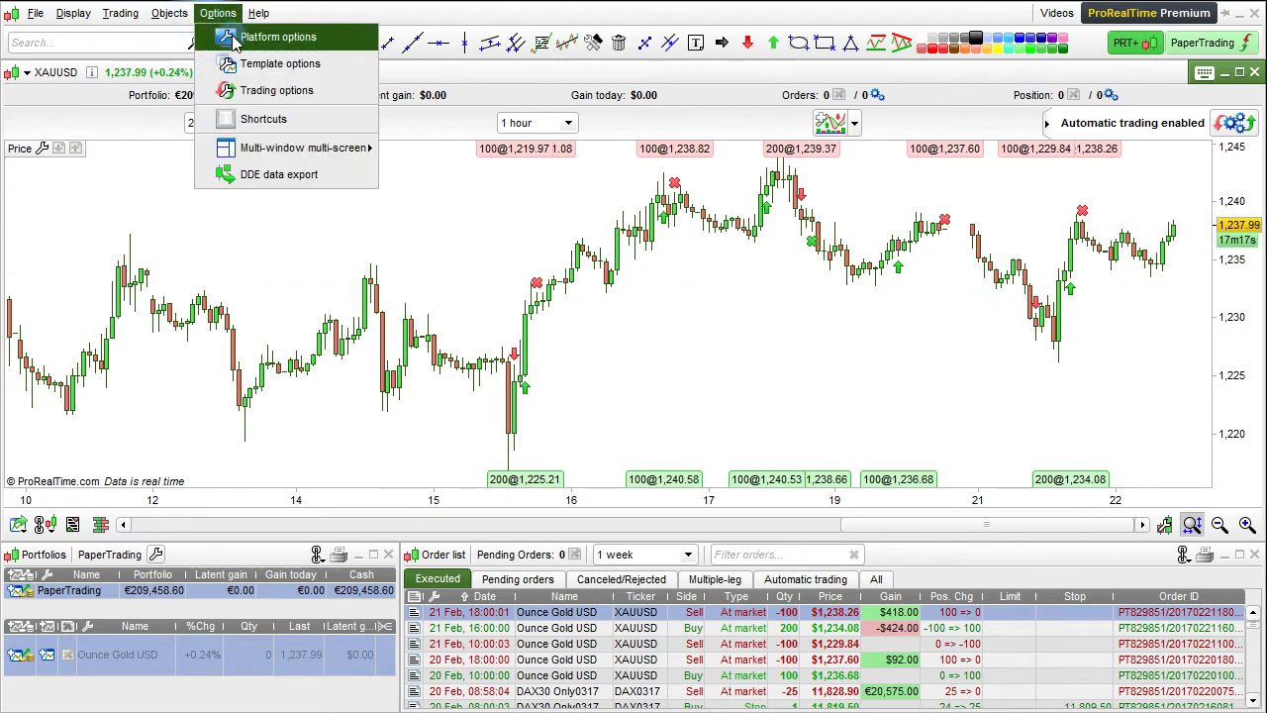
{"action": "left_click", "coordinate": [237, 44]}
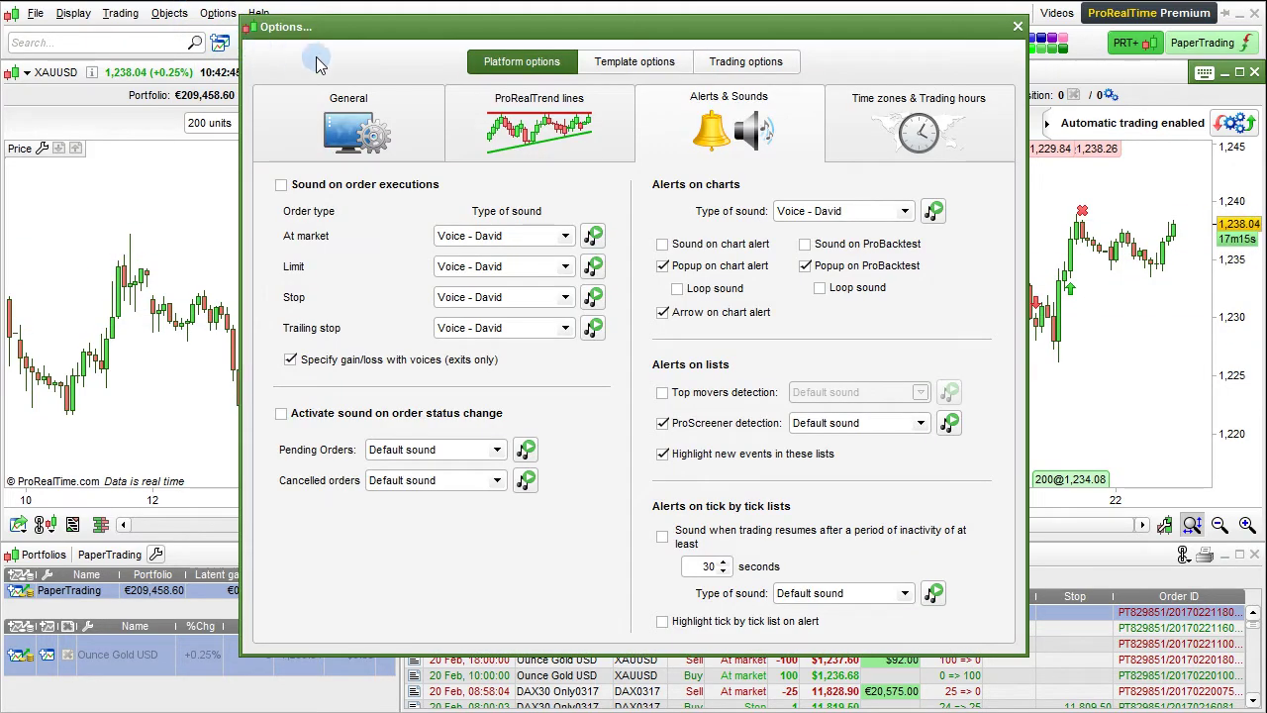
{"action": "left_click", "coordinate": [733, 63]}
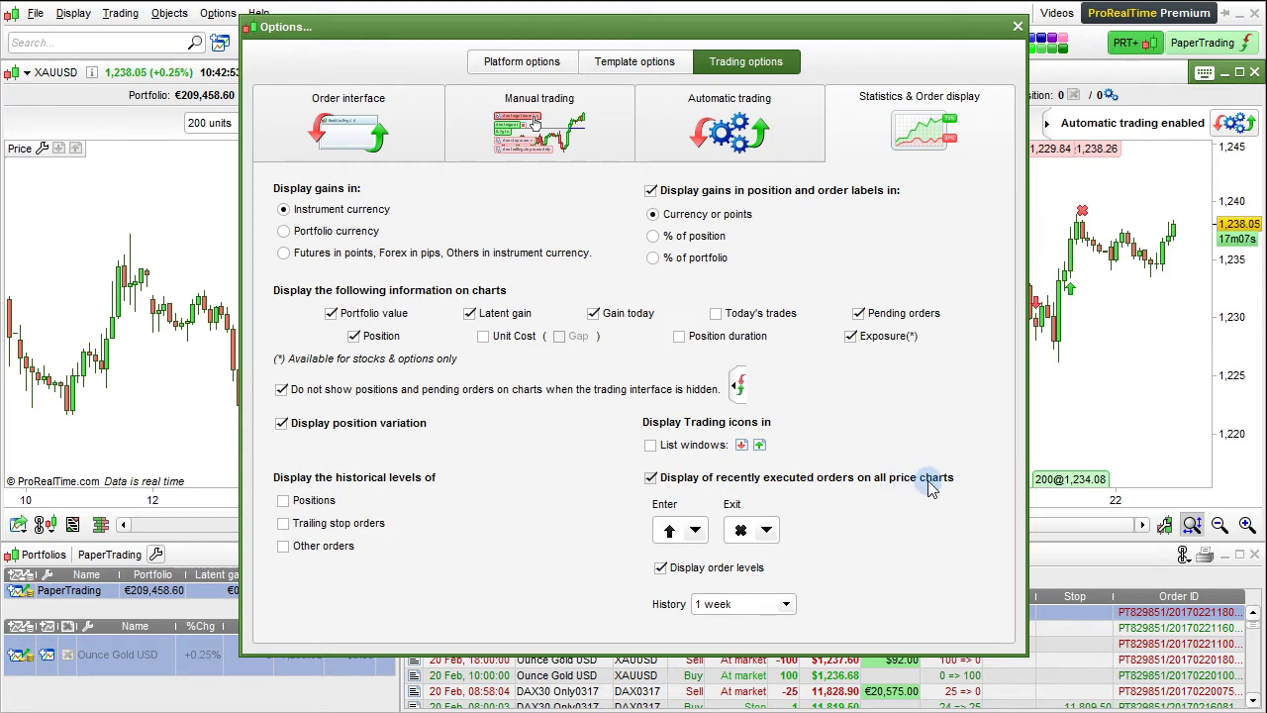
{"action": "left_click", "coordinate": [1017, 27]}
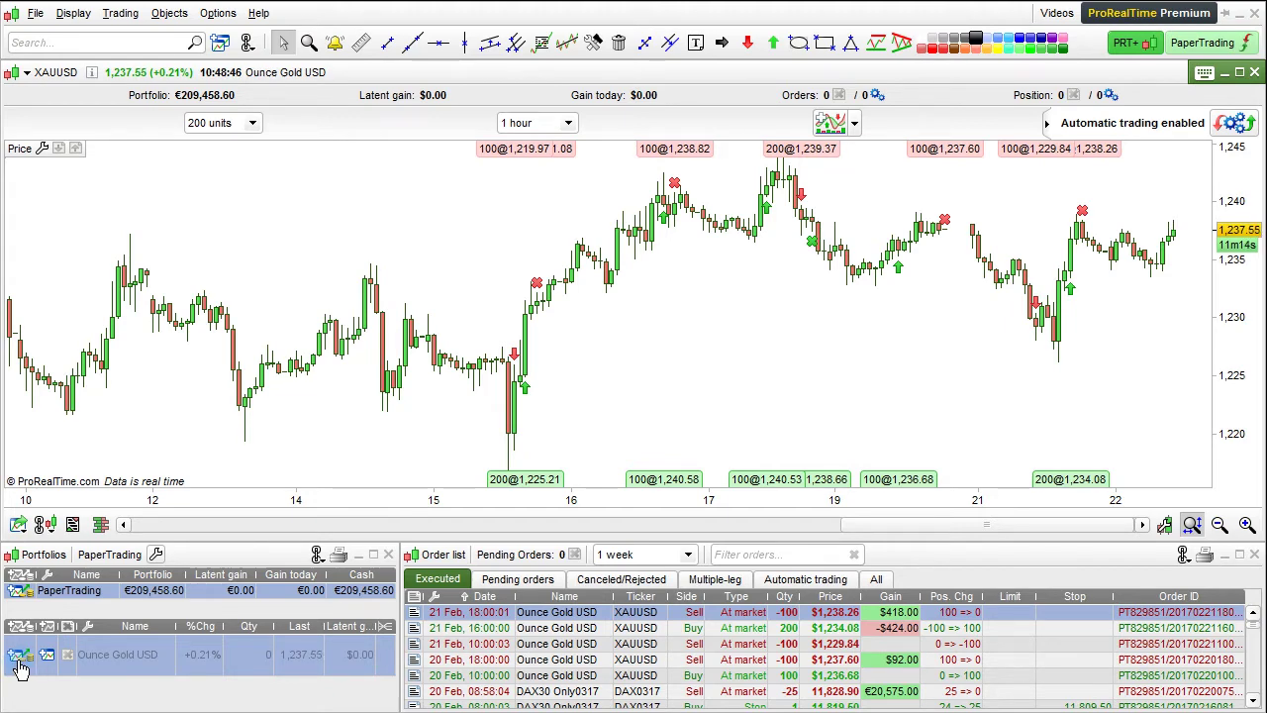
Step: Open the Ounce Gold USD report for all periods, charted at 1 hour with 100 units
{"action": "left_click", "coordinate": [20, 664]}
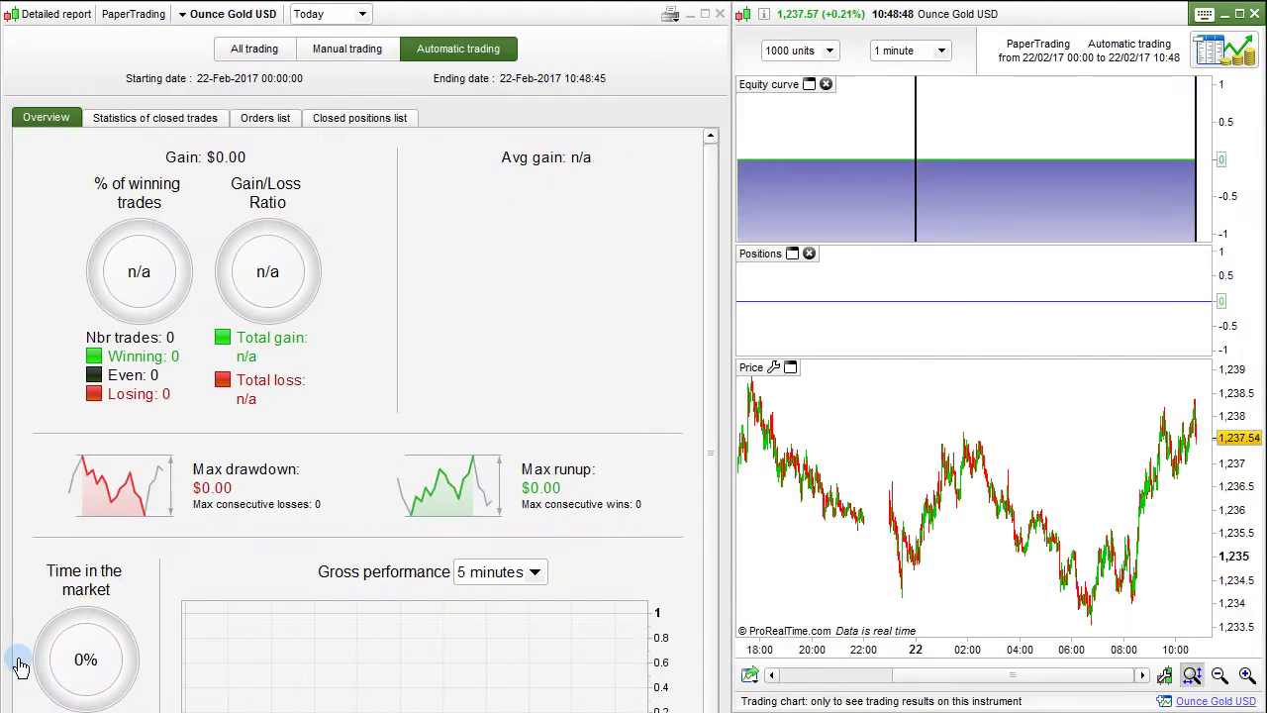
{"action": "left_click", "coordinate": [362, 14]}
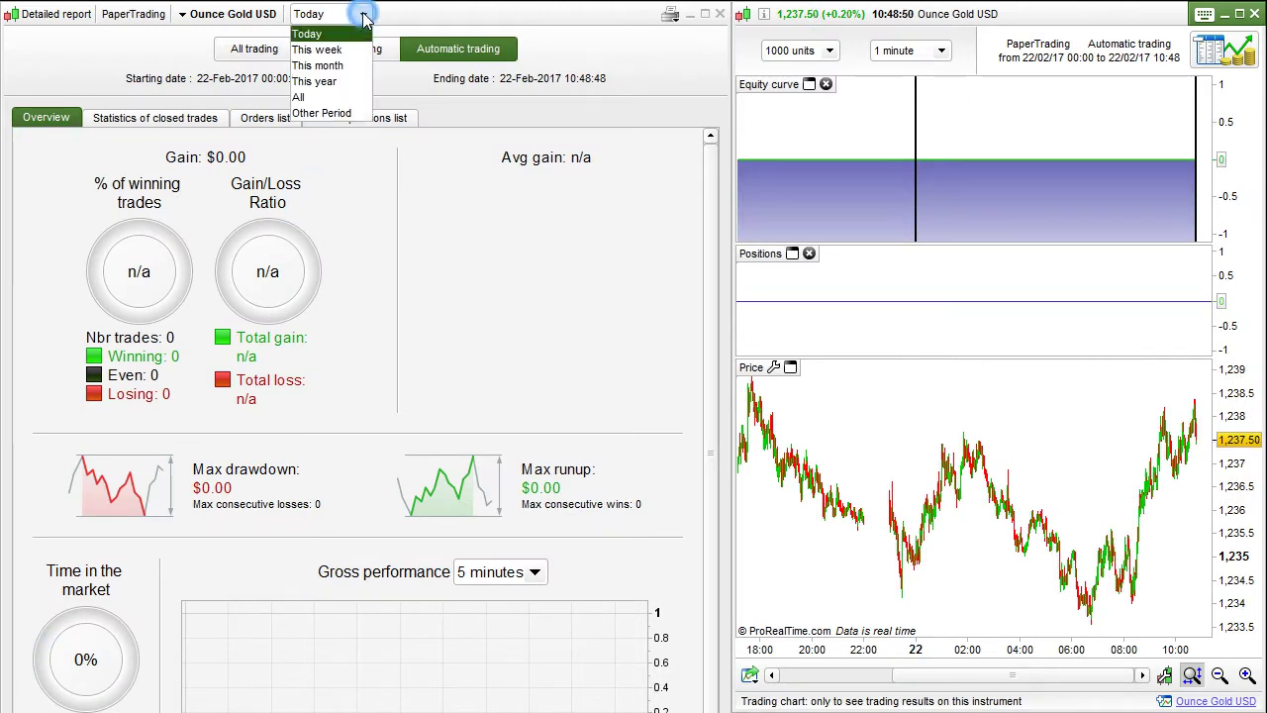
{"action": "left_click", "coordinate": [332, 97]}
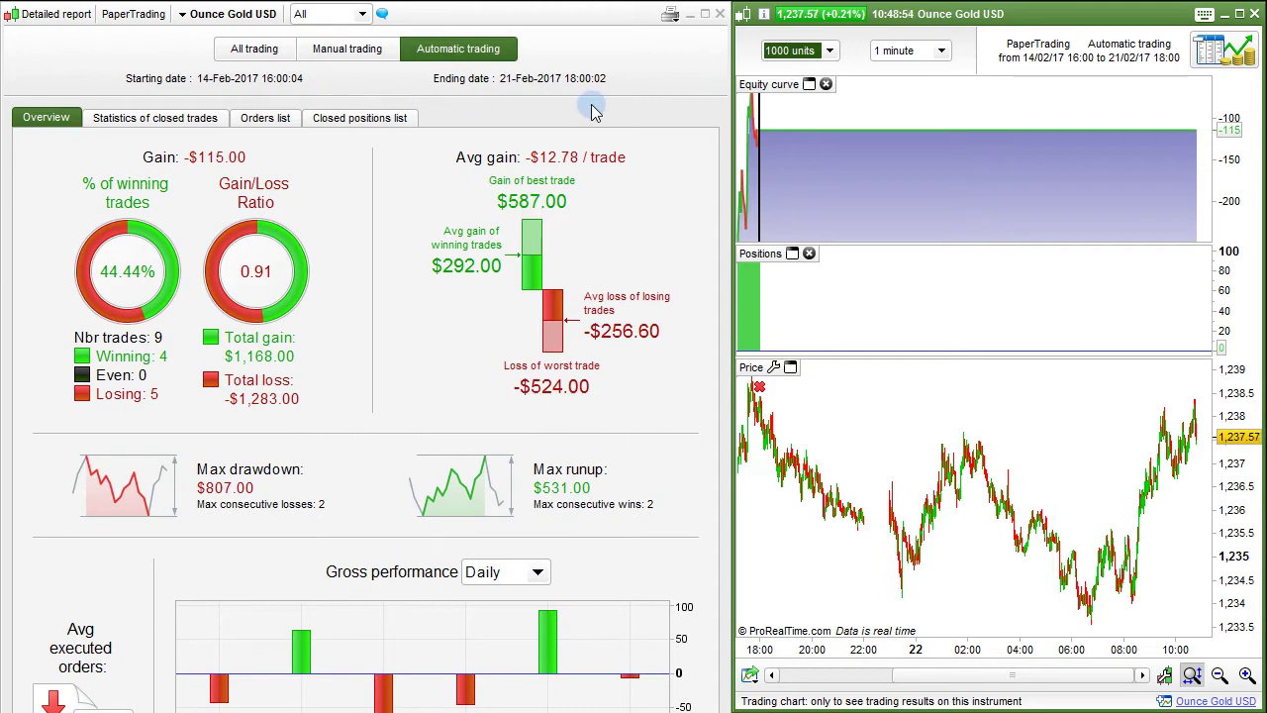
{"action": "left_click", "coordinate": [942, 52]}
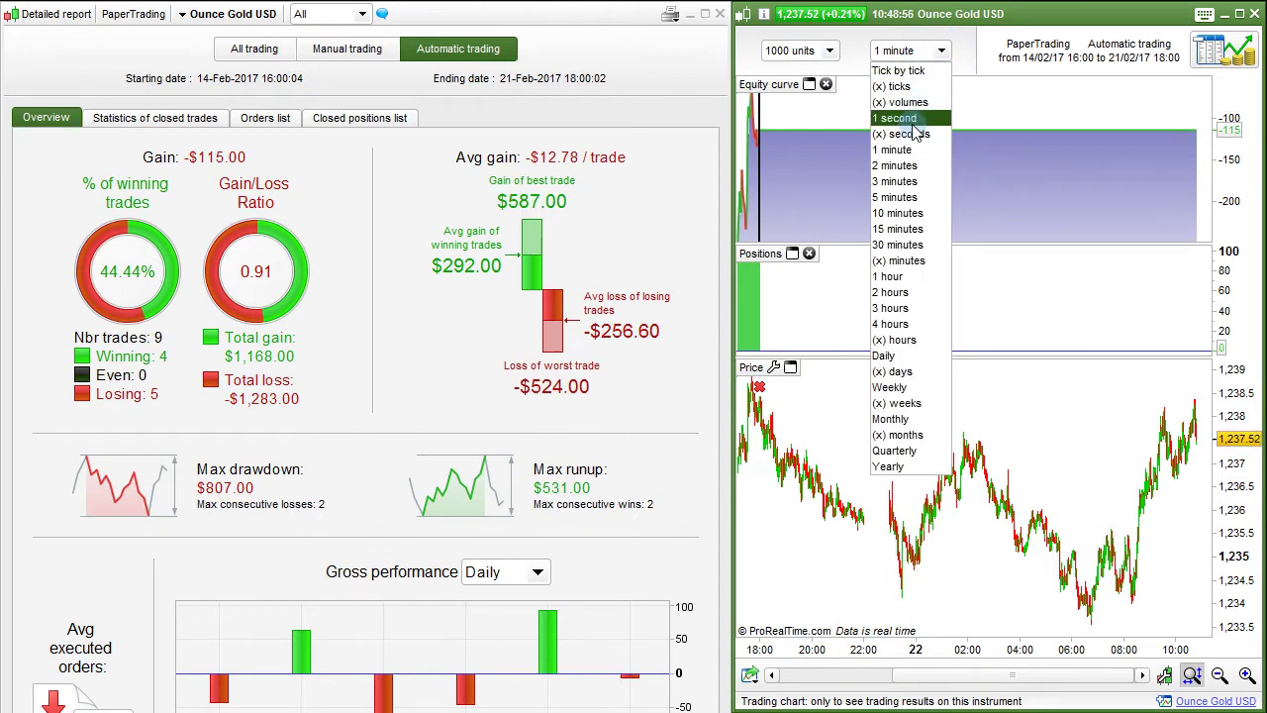
{"action": "left_click", "coordinate": [893, 278]}
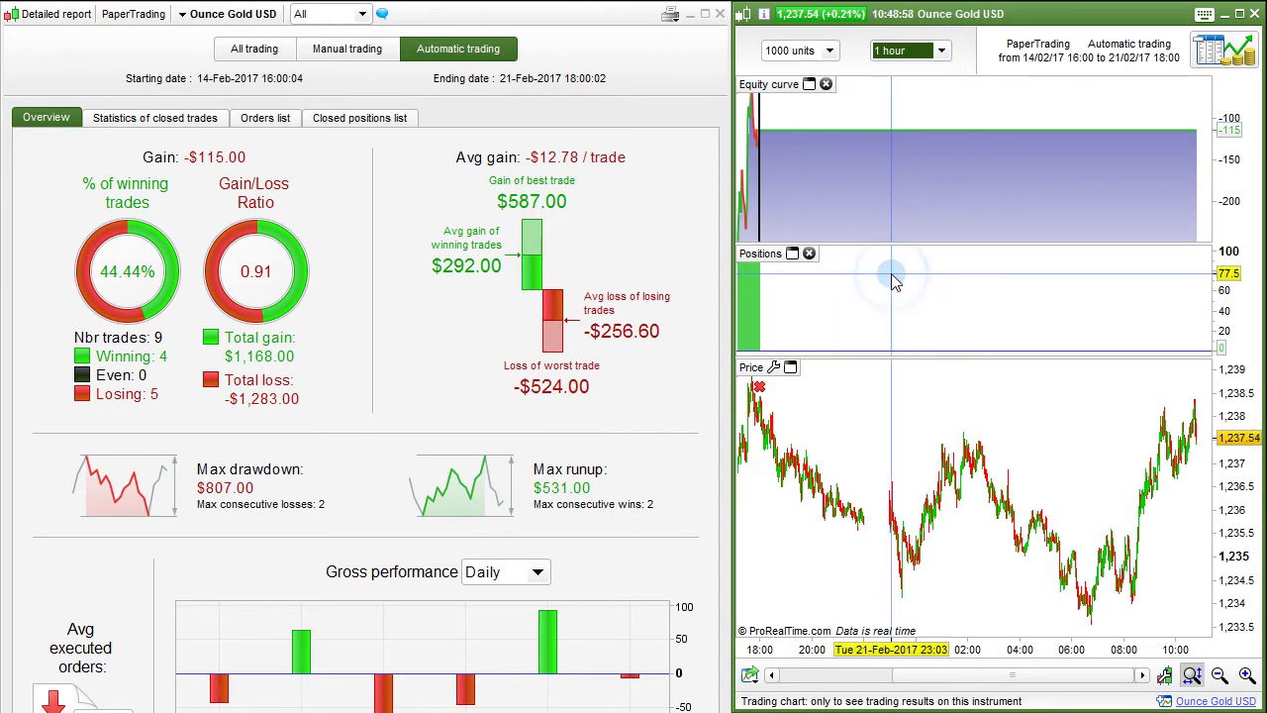
{"action": "left_click", "coordinate": [807, 51]}
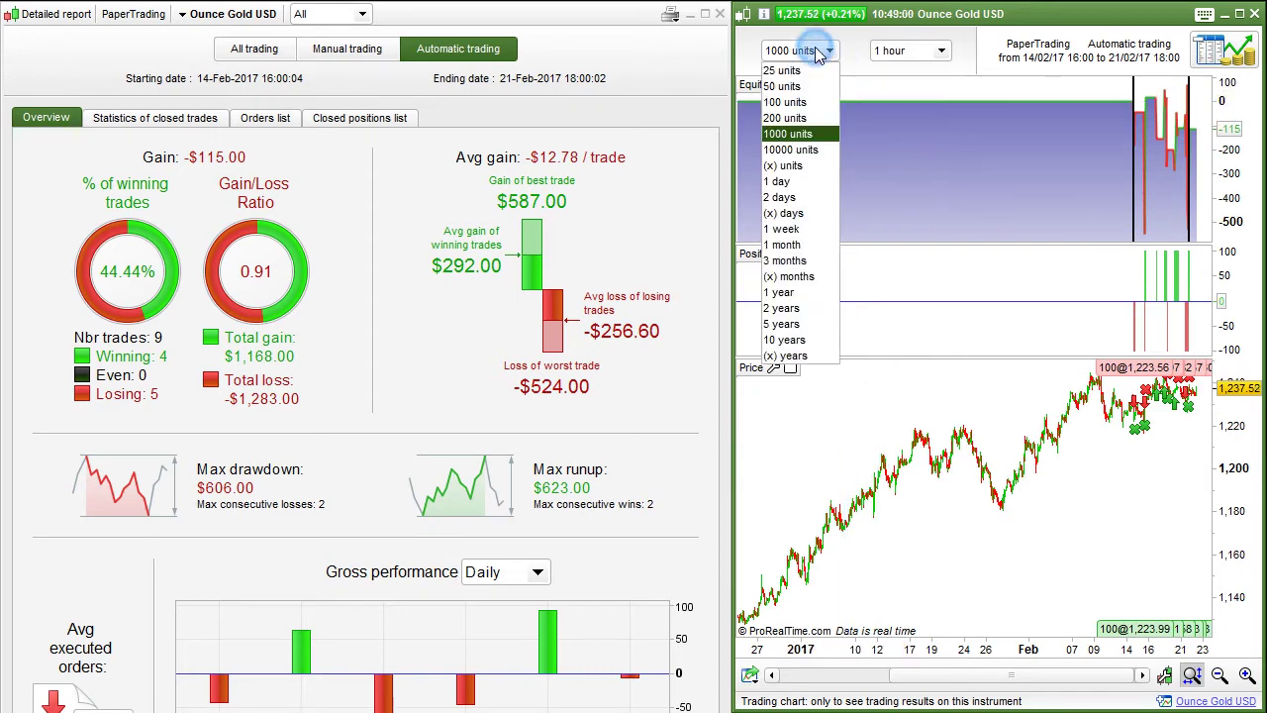
{"action": "left_click", "coordinate": [793, 102]}
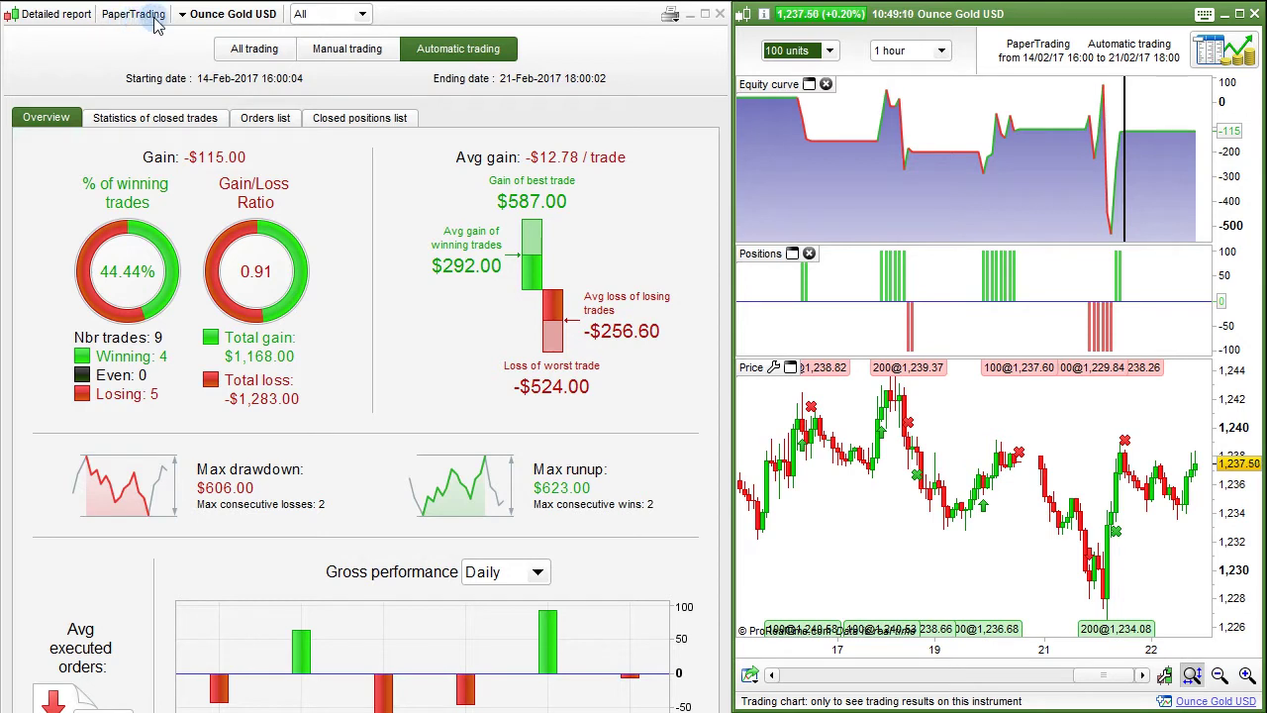
{"action": "left_click", "coordinate": [183, 18]}
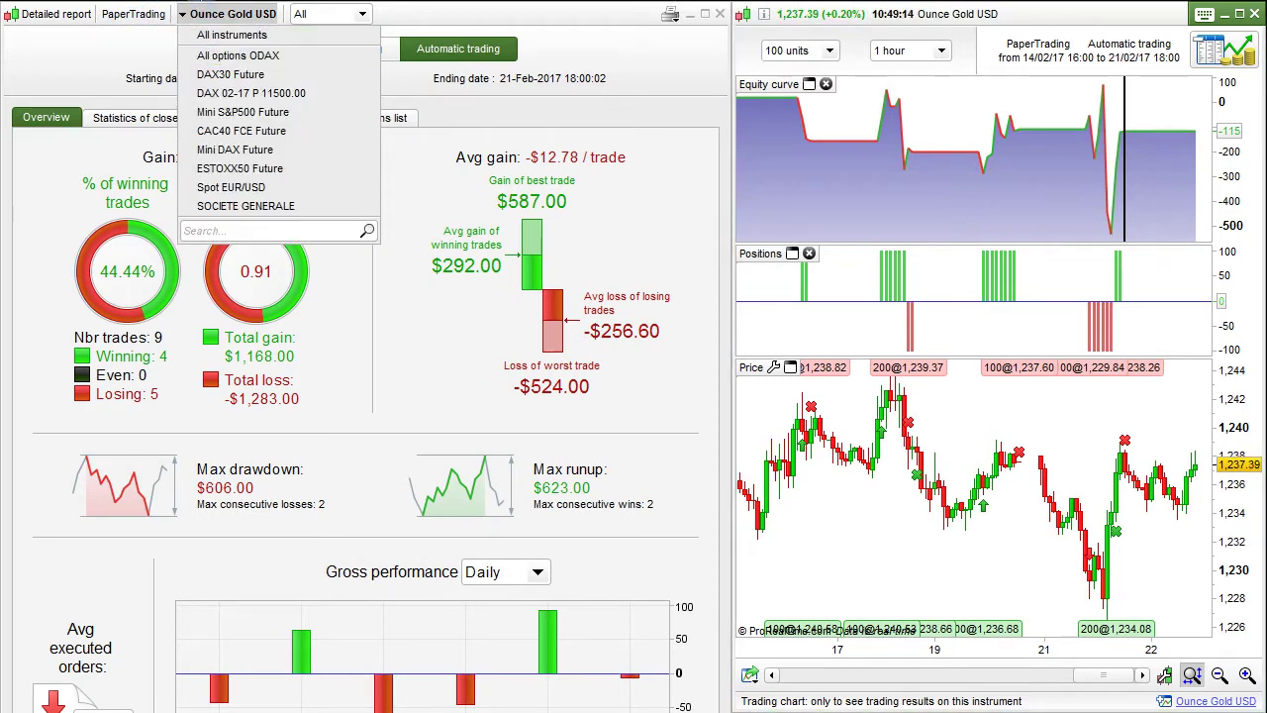
{"action": "left_click", "coordinate": [328, 16]}
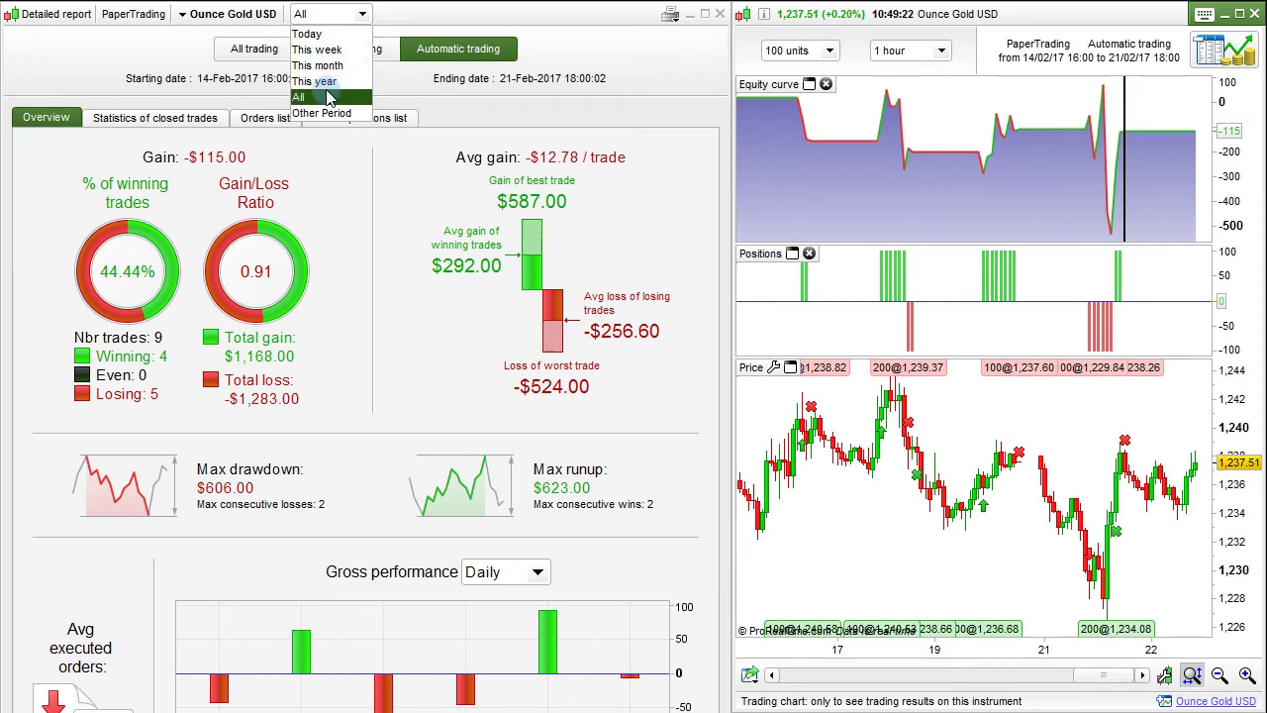
{"action": "left_click", "coordinate": [327, 14]}
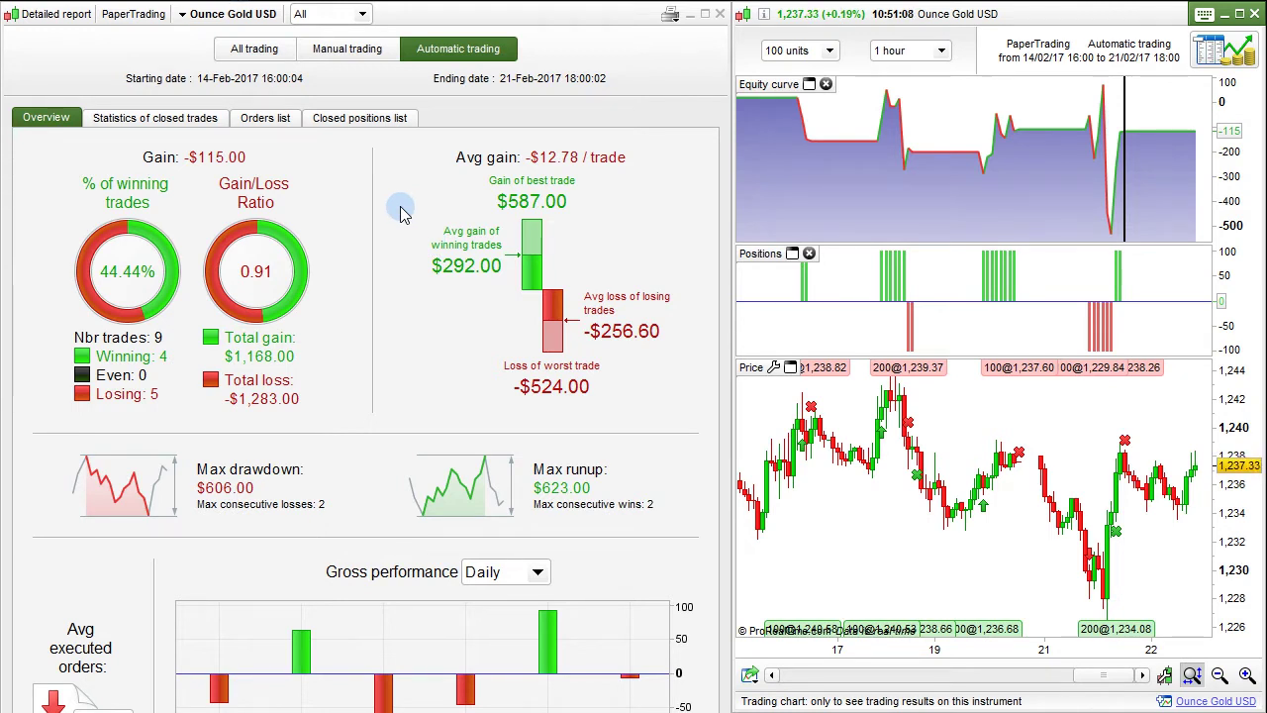
Step: Compare manual and automatic gold results, then show all trading ($172.87 gain, 93 trades)
{"action": "left_click", "coordinate": [253, 52]}
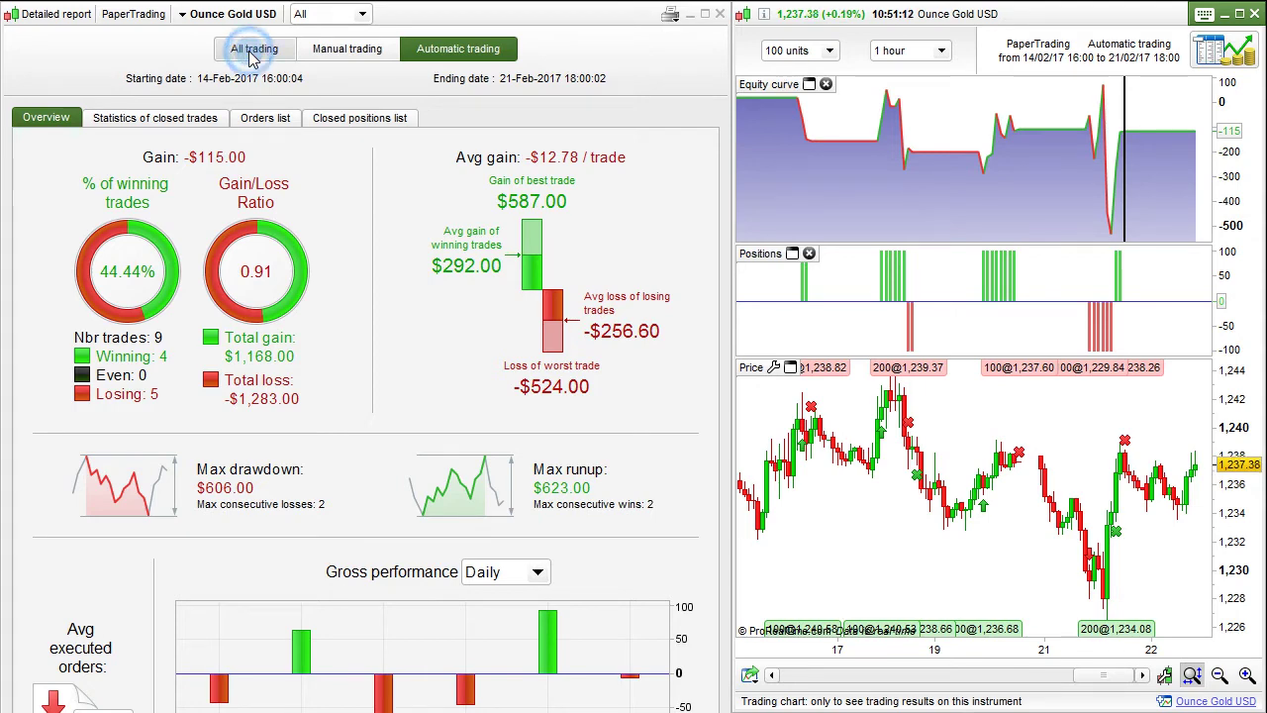
{"action": "left_click", "coordinate": [316, 55]}
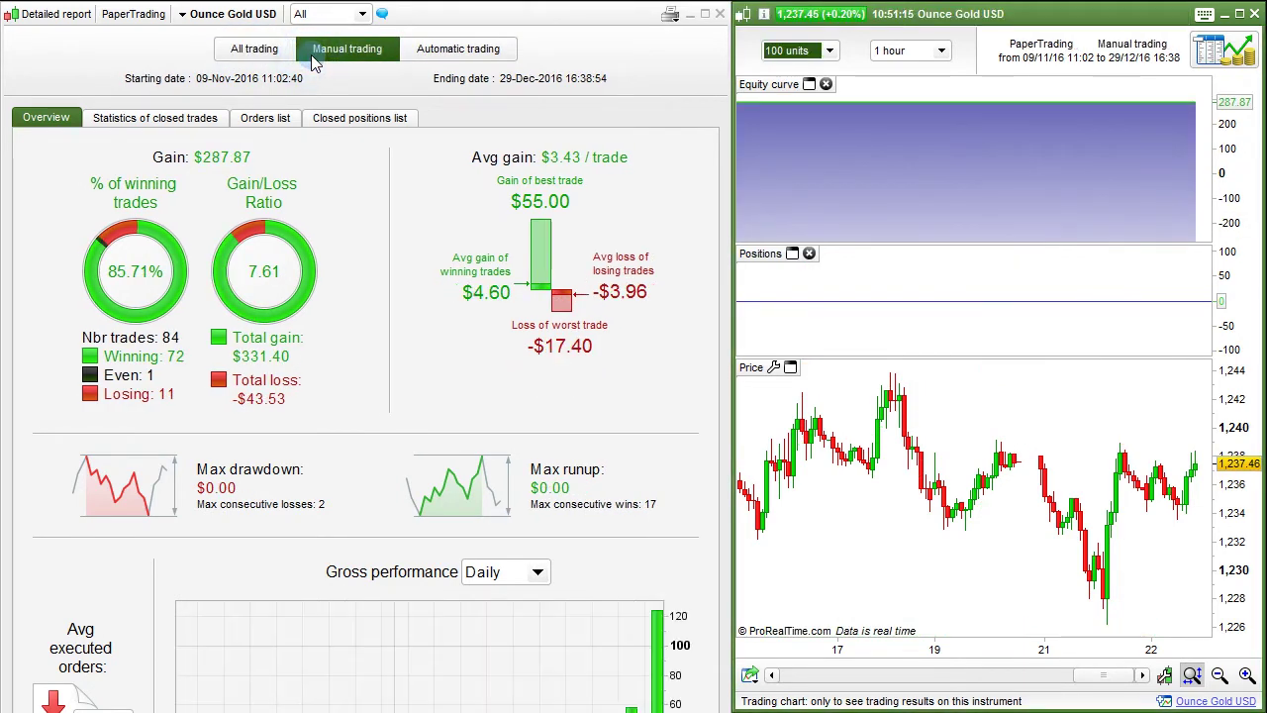
{"action": "left_click", "coordinate": [423, 58]}
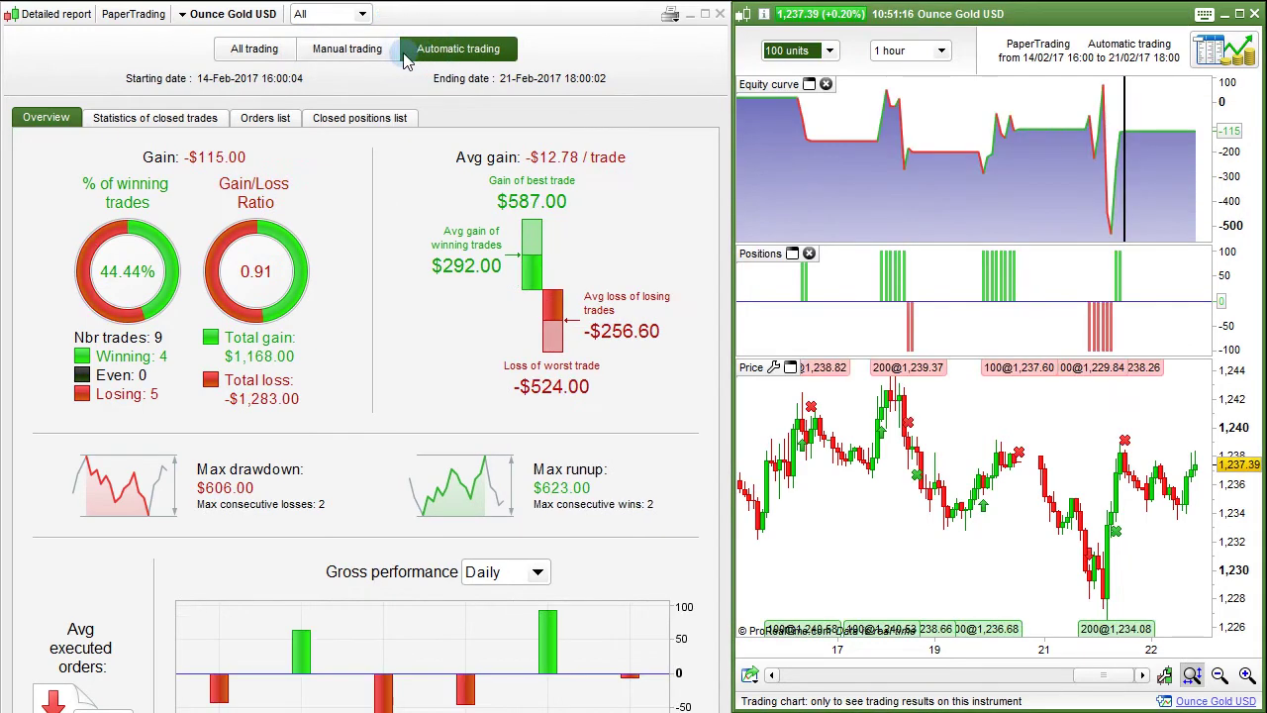
{"action": "left_click", "coordinate": [259, 52]}
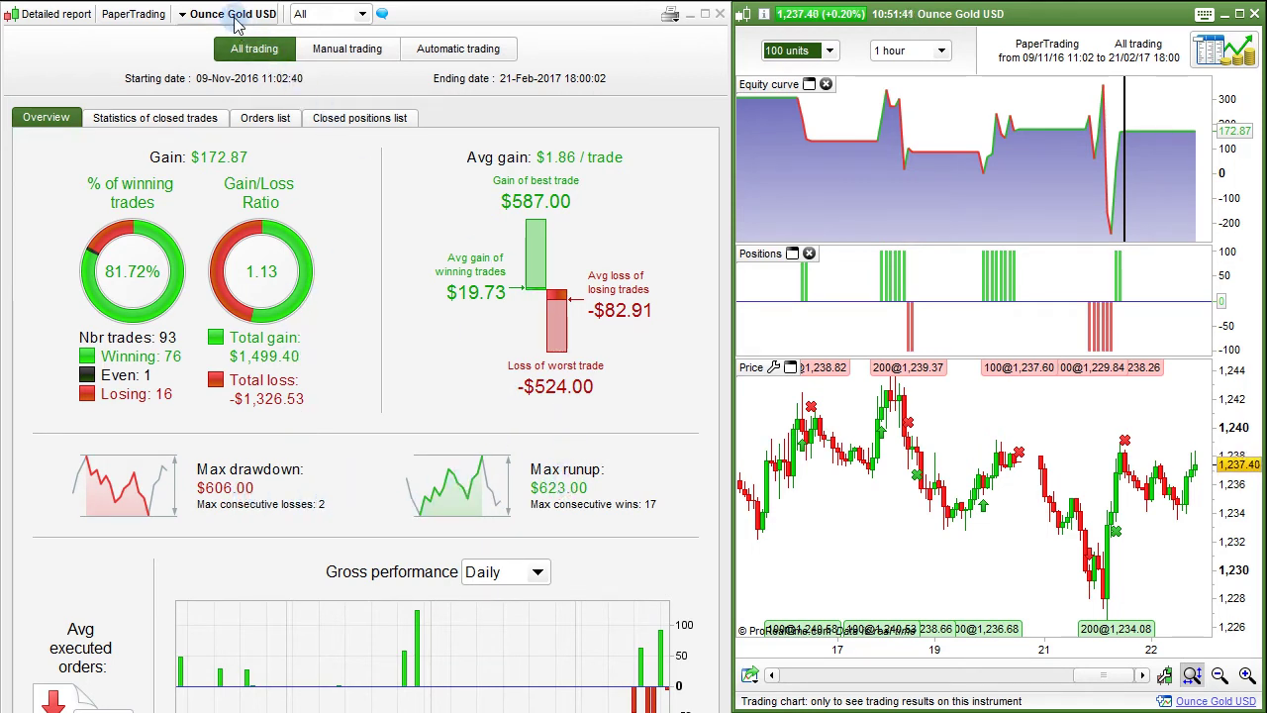
{"action": "left_click", "coordinate": [153, 119]}
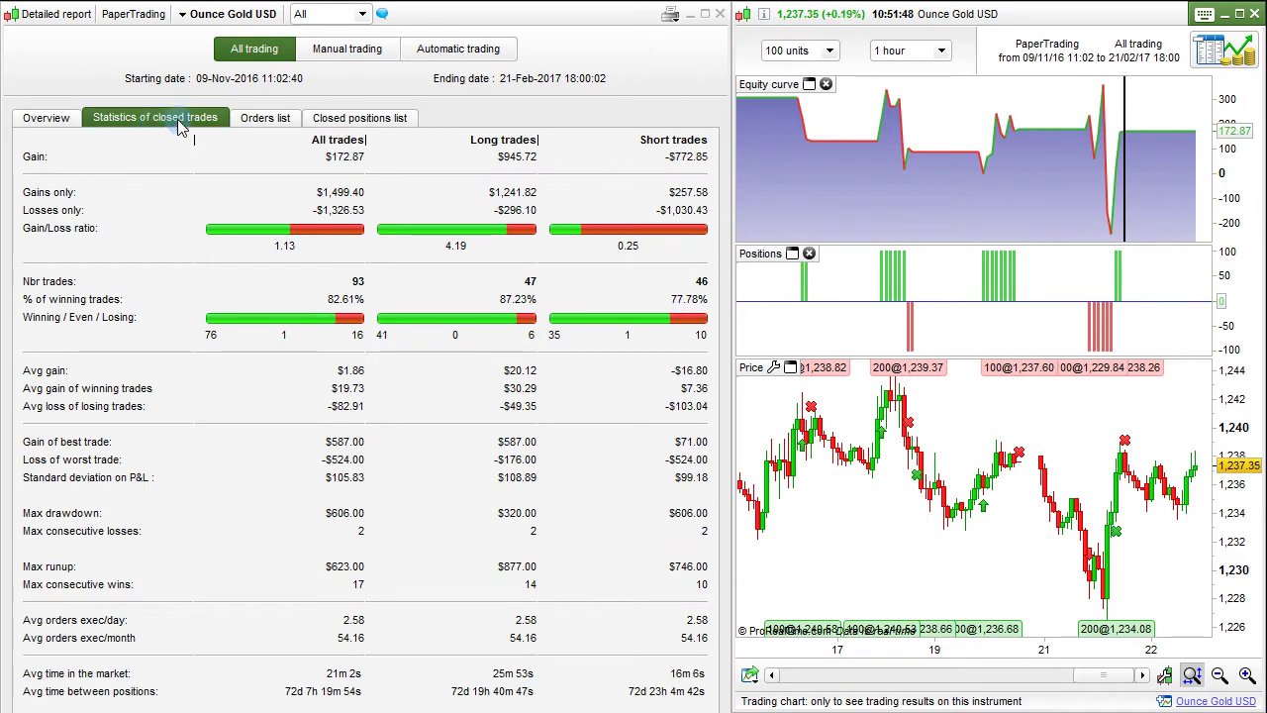
{"action": "left_click", "coordinate": [261, 121]}
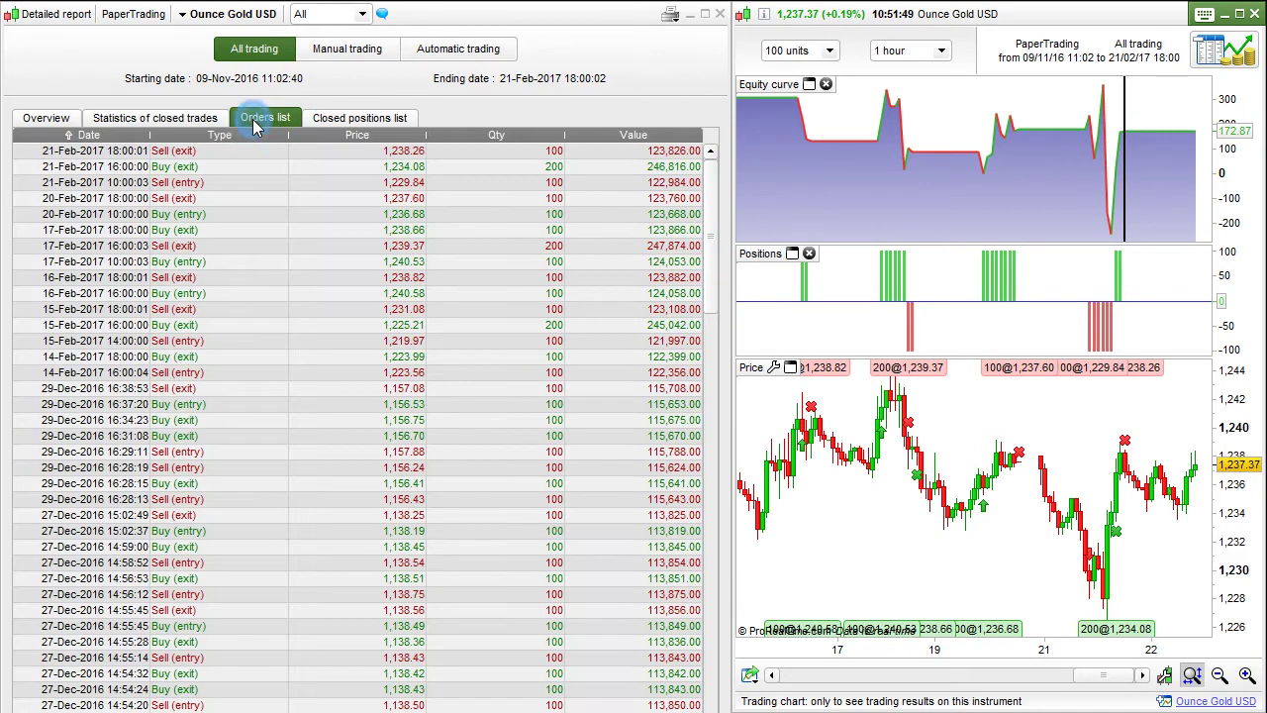
{"action": "left_click", "coordinate": [317, 120]}
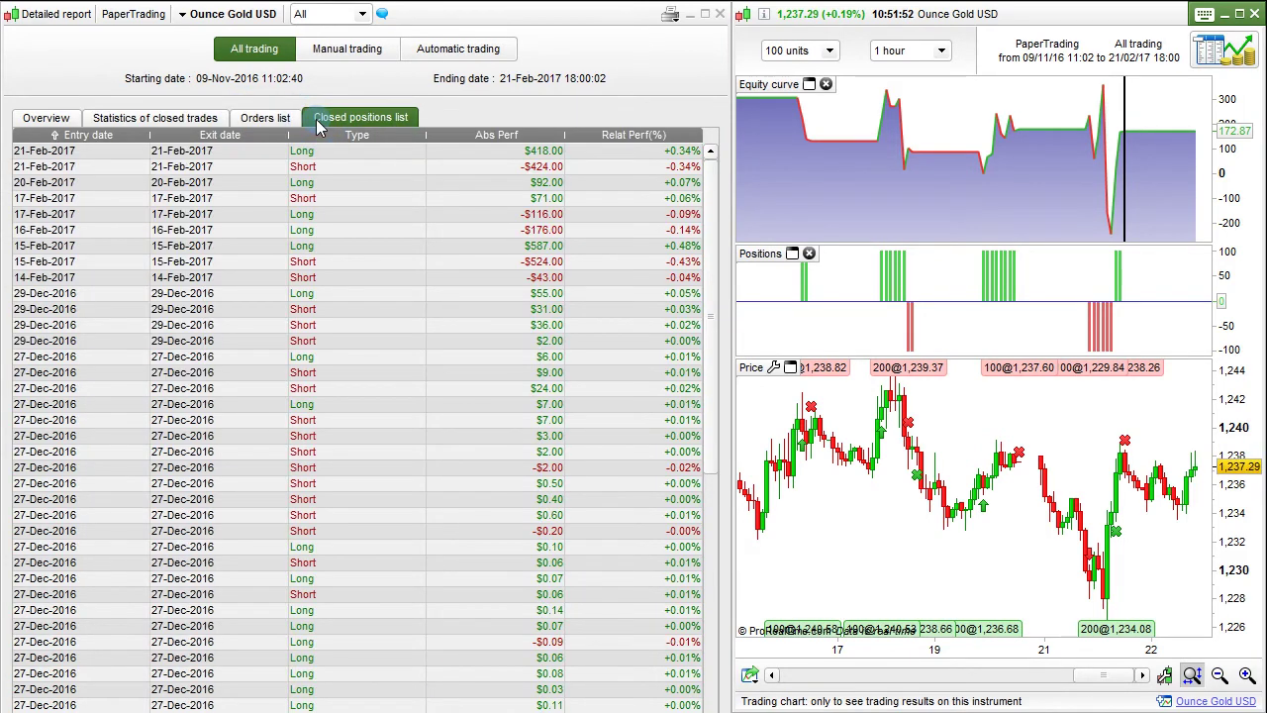
{"action": "left_click", "coordinate": [55, 120]}
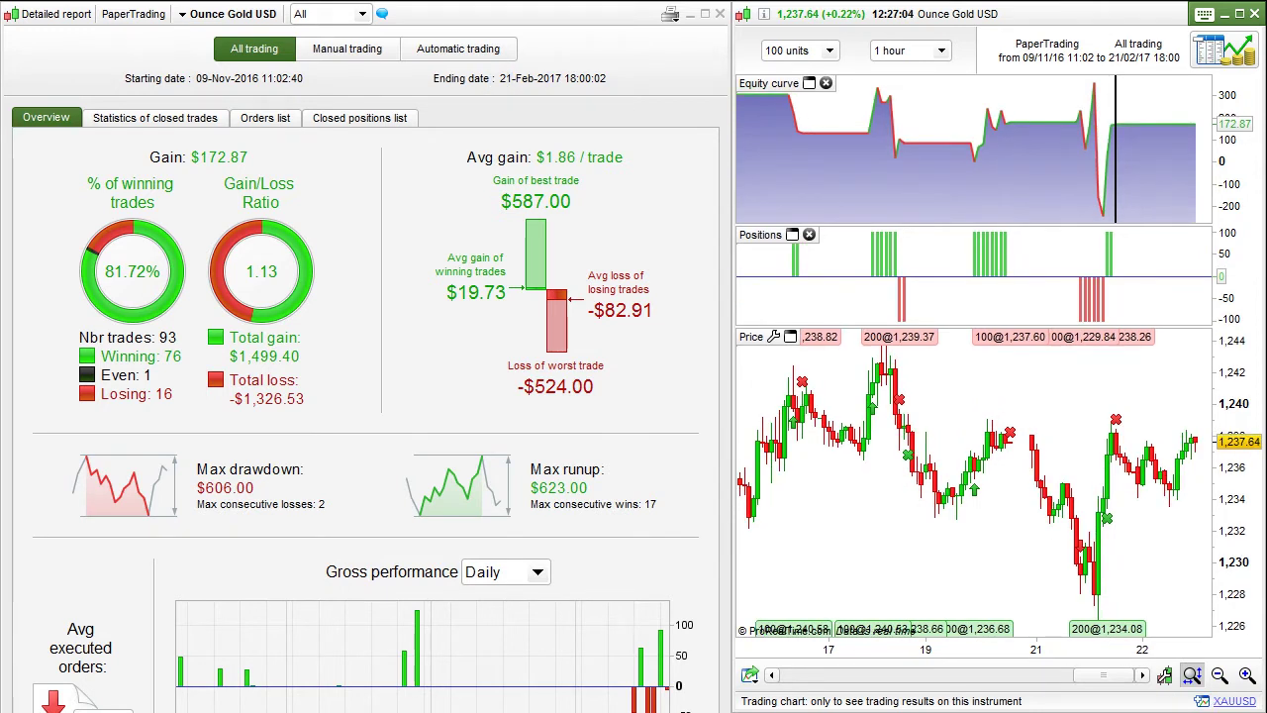
{"action": "left_click", "coordinate": [183, 15]}
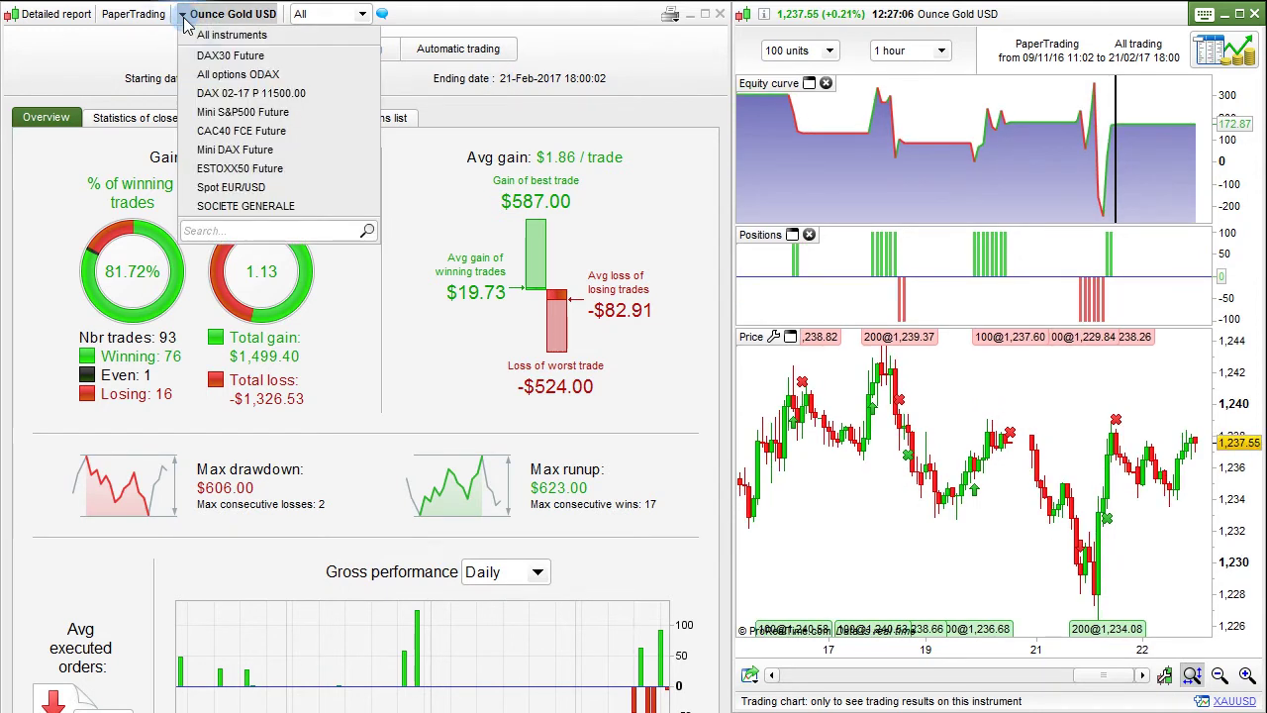
Step: Switch the report to DAX30 Future, compare manual and automatic trades, then show all trading
{"action": "left_click", "coordinate": [357, 58]}
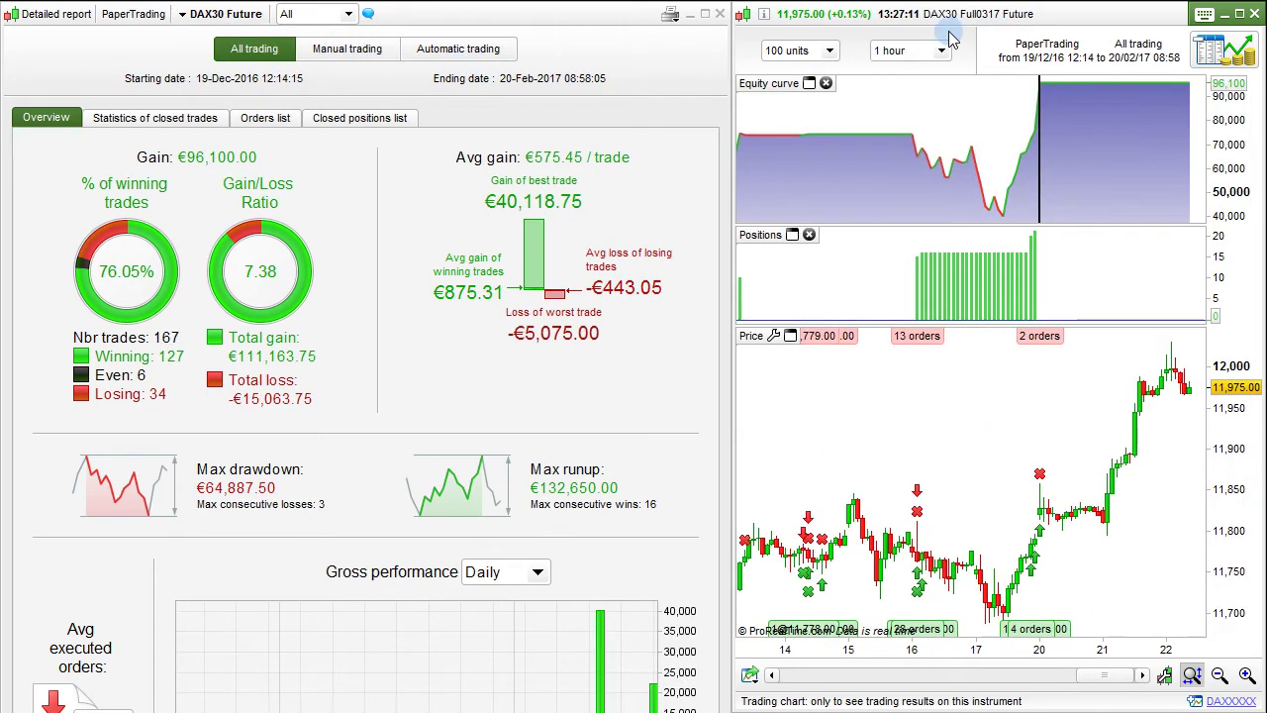
{"action": "left_click", "coordinate": [346, 49]}
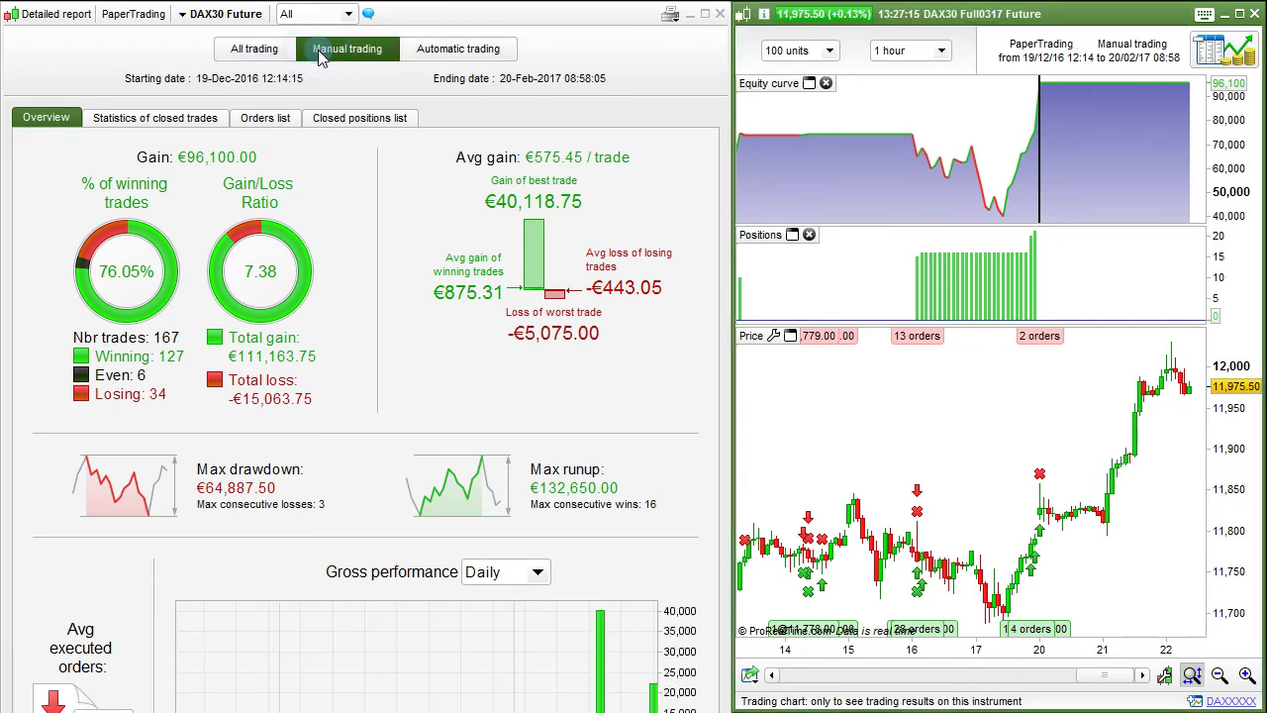
{"action": "left_click", "coordinate": [475, 51]}
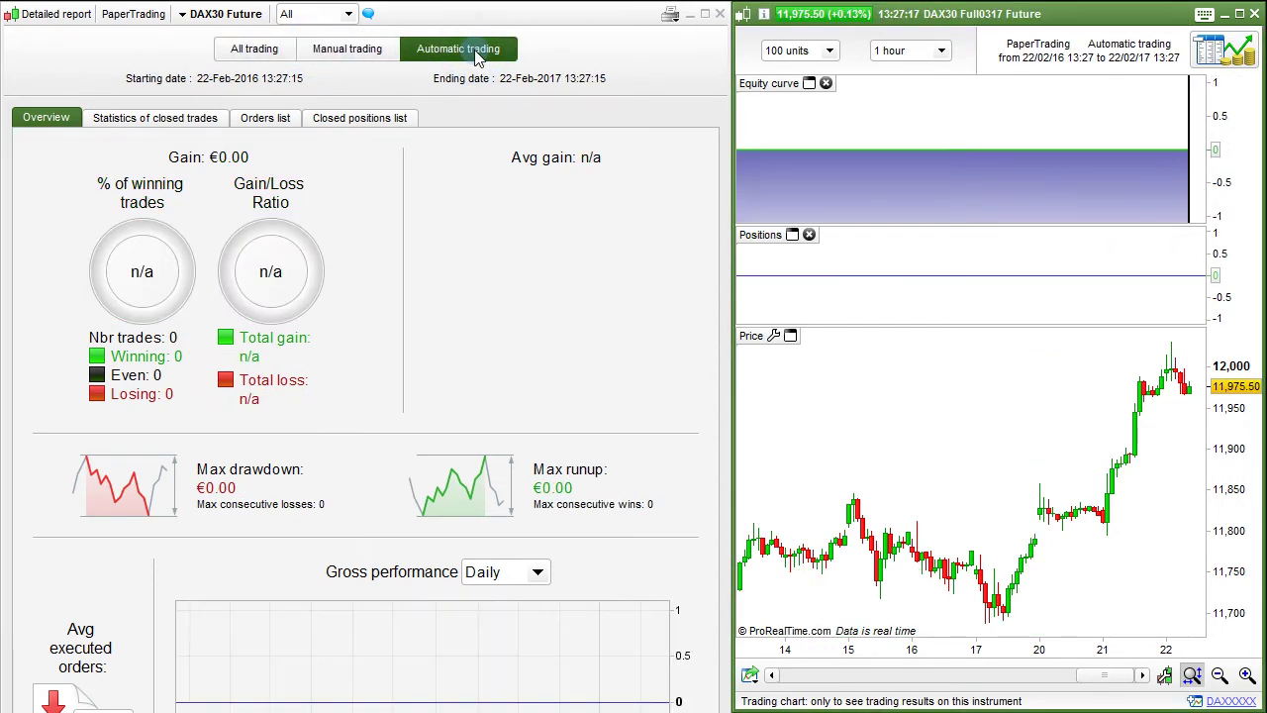
{"action": "left_click", "coordinate": [257, 48]}
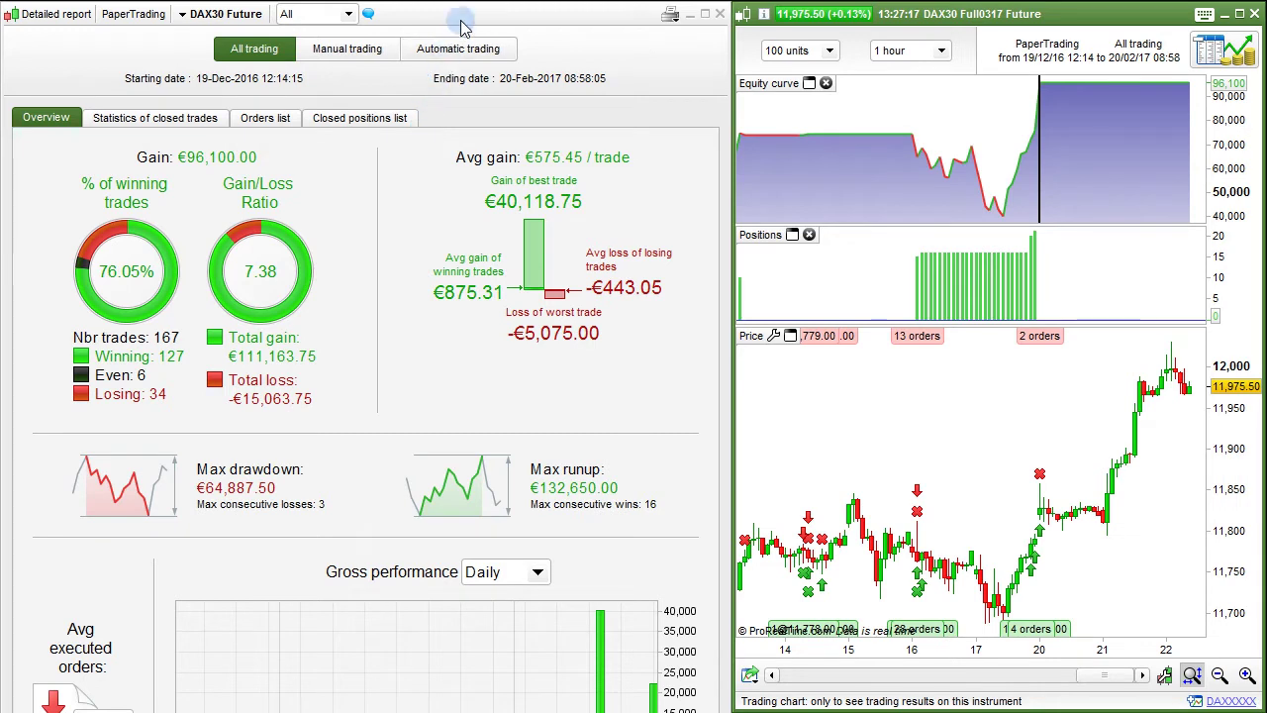
Step: Plot the DAX30 Future gross performance by Trades instead of Daily
{"action": "scroll", "coordinate": [366, 396], "scroll_direction": "down", "scroll_amount": 3}
{"action": "scroll", "coordinate": [366, 396], "scroll_direction": "down", "scroll_amount": 1}
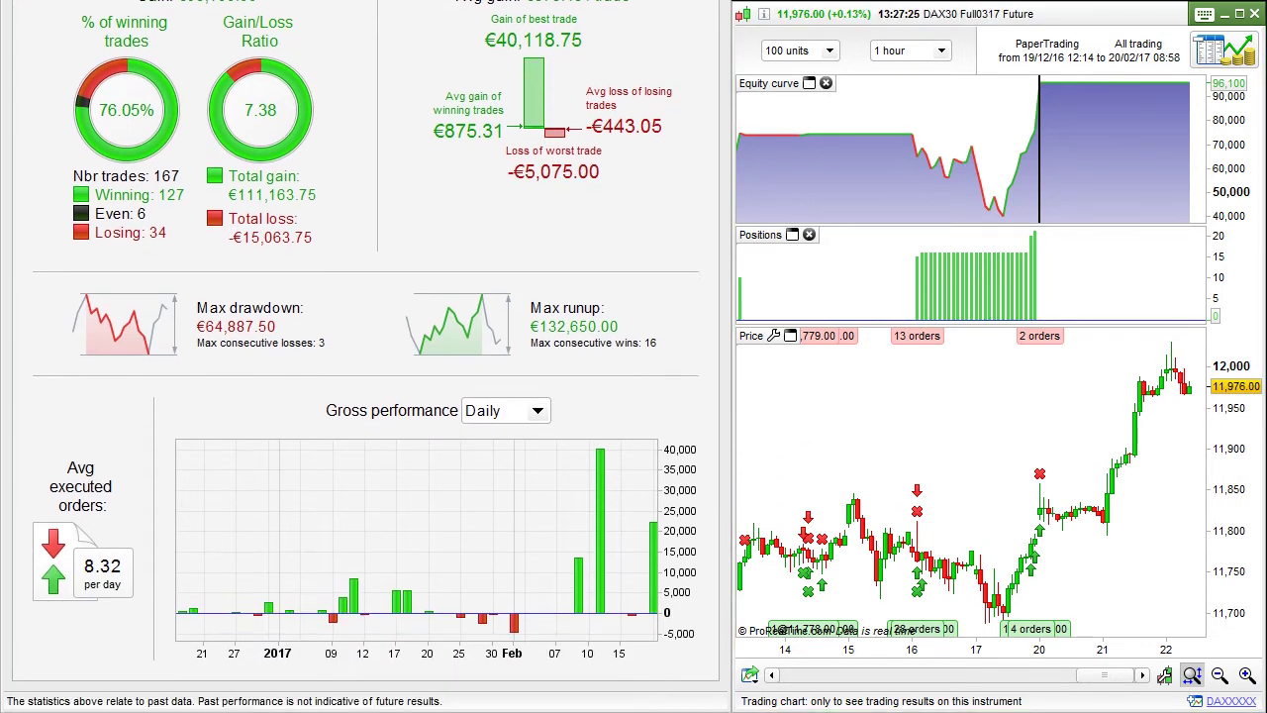
{"action": "left_click", "coordinate": [486, 411]}
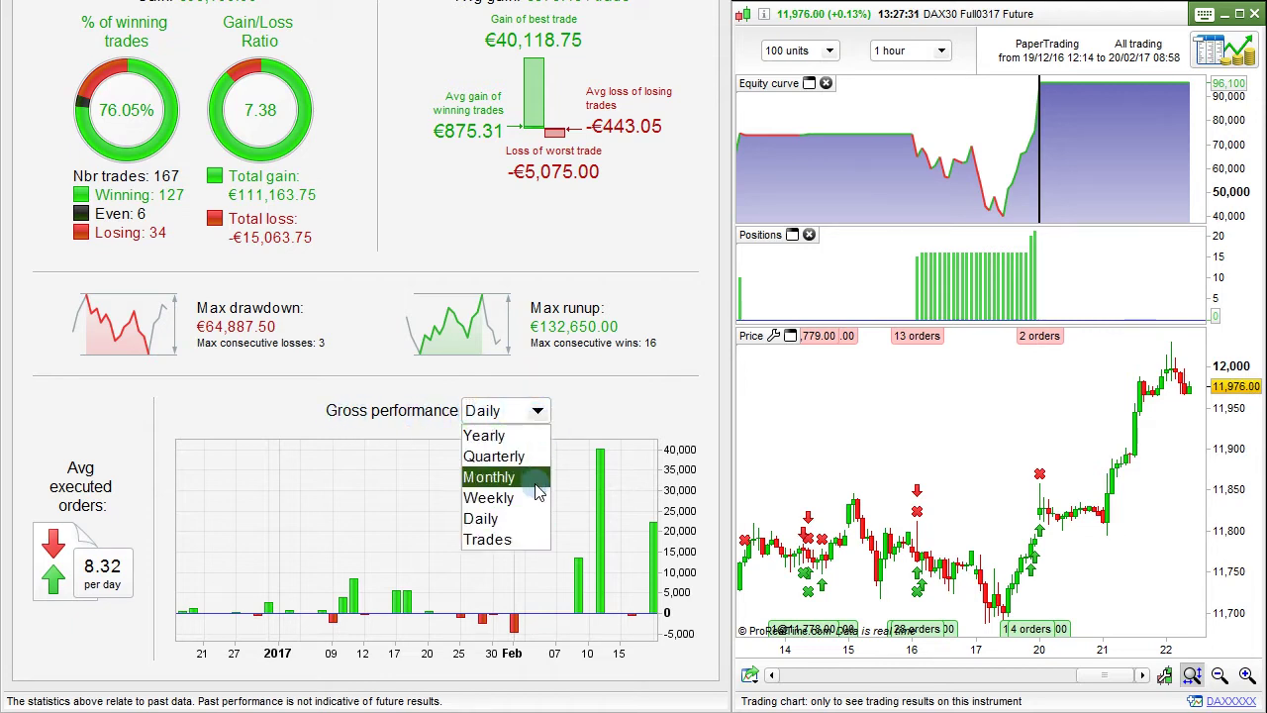
{"action": "left_click", "coordinate": [525, 538]}
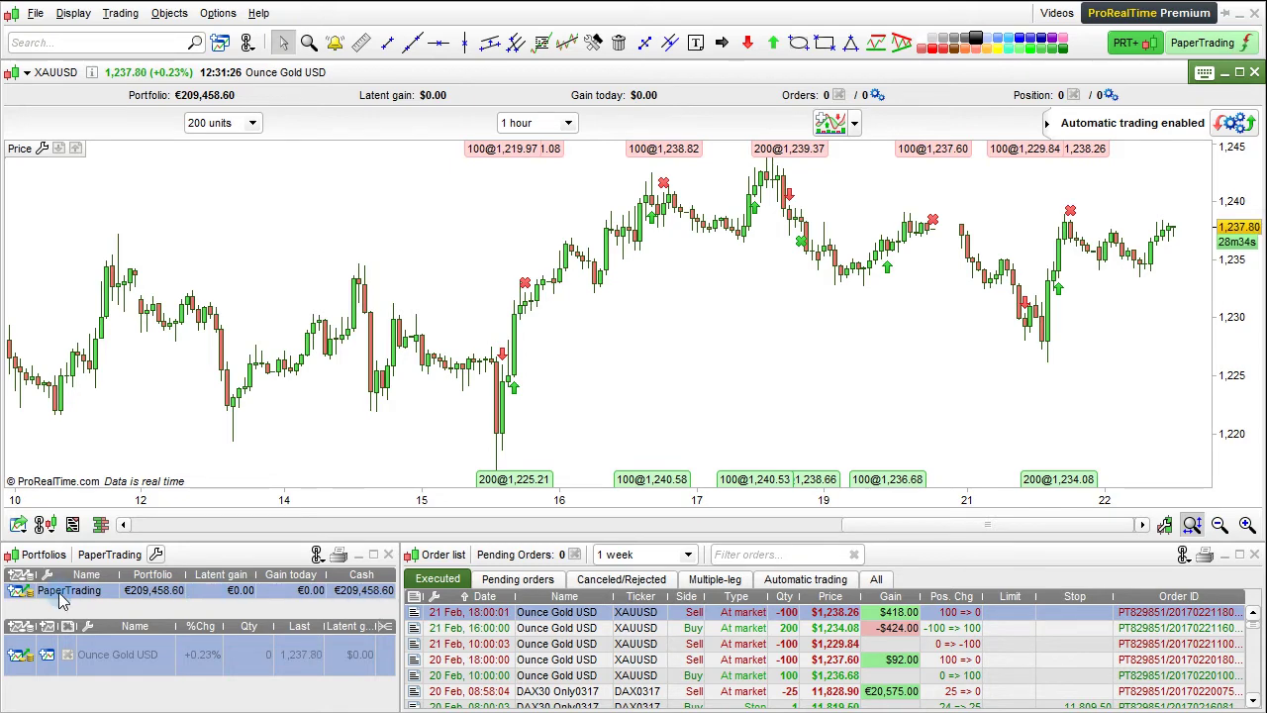
Step: Open the PaperTrading portfolio report, compare manual and automatic trades, then show all trading (318 trades)
{"action": "left_click", "coordinate": [22, 593]}
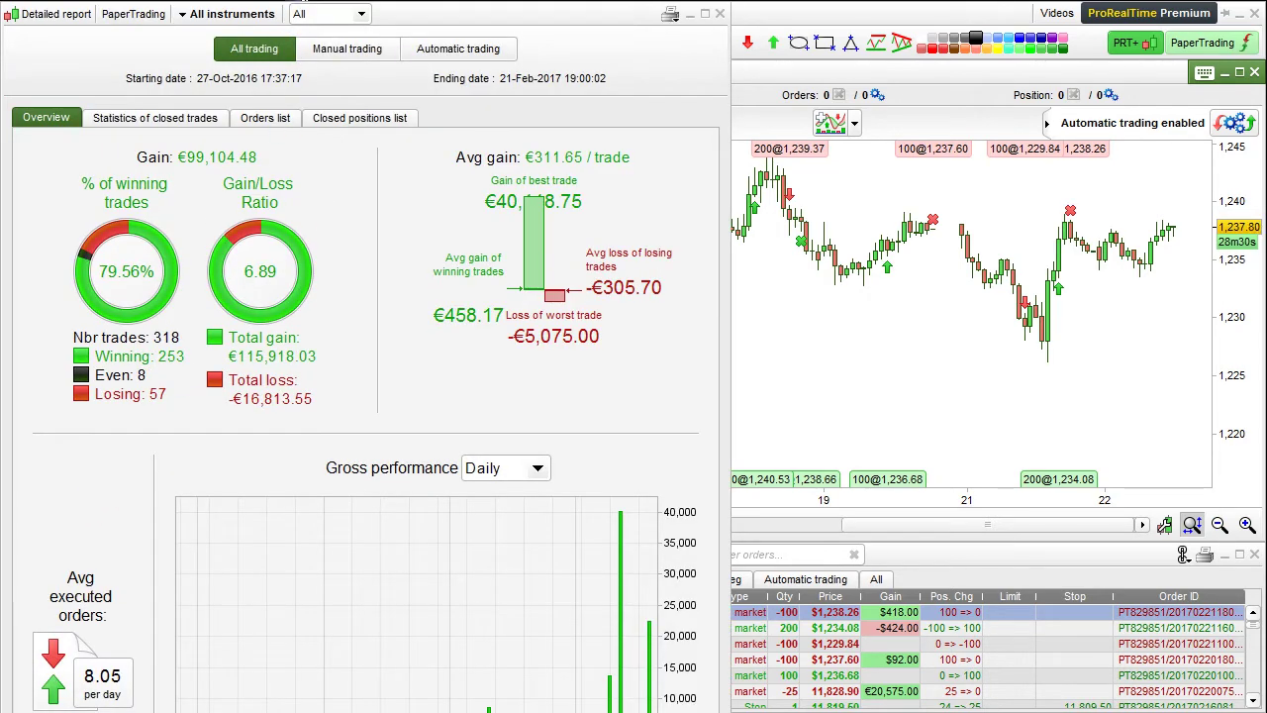
{"action": "key", "text": "alt+Tab"}
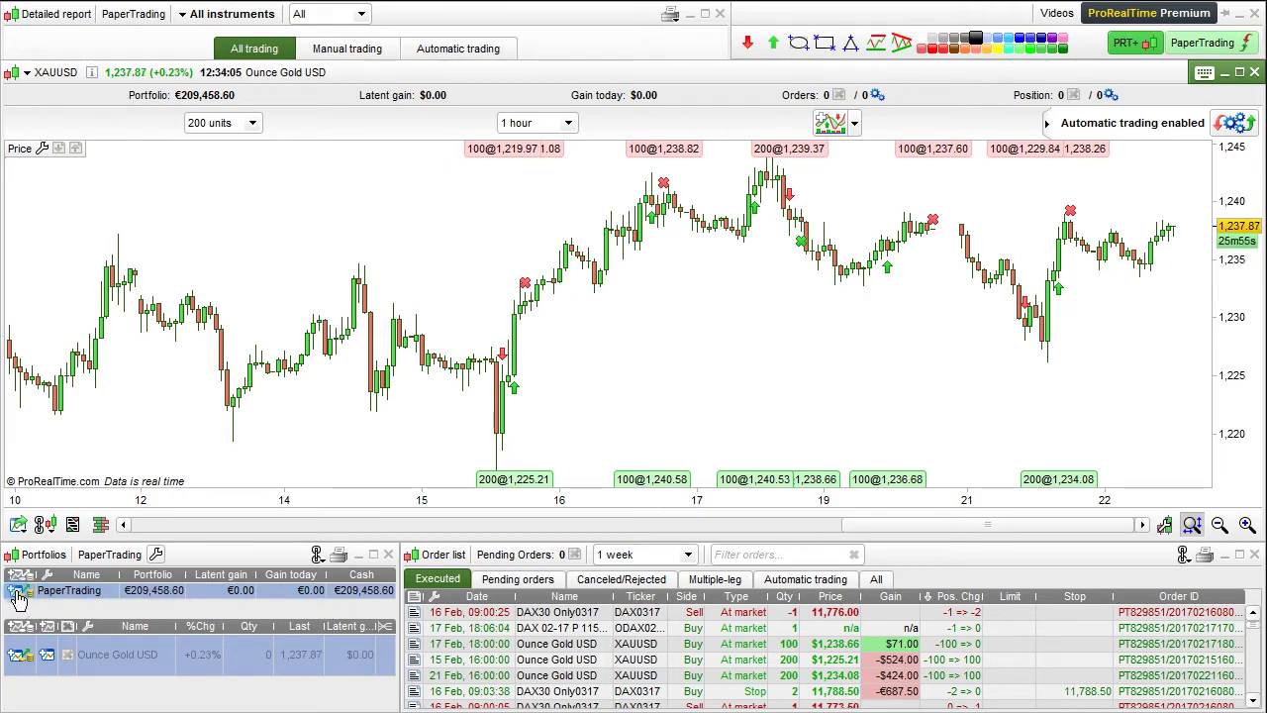
{"action": "left_click", "coordinate": [17, 594]}
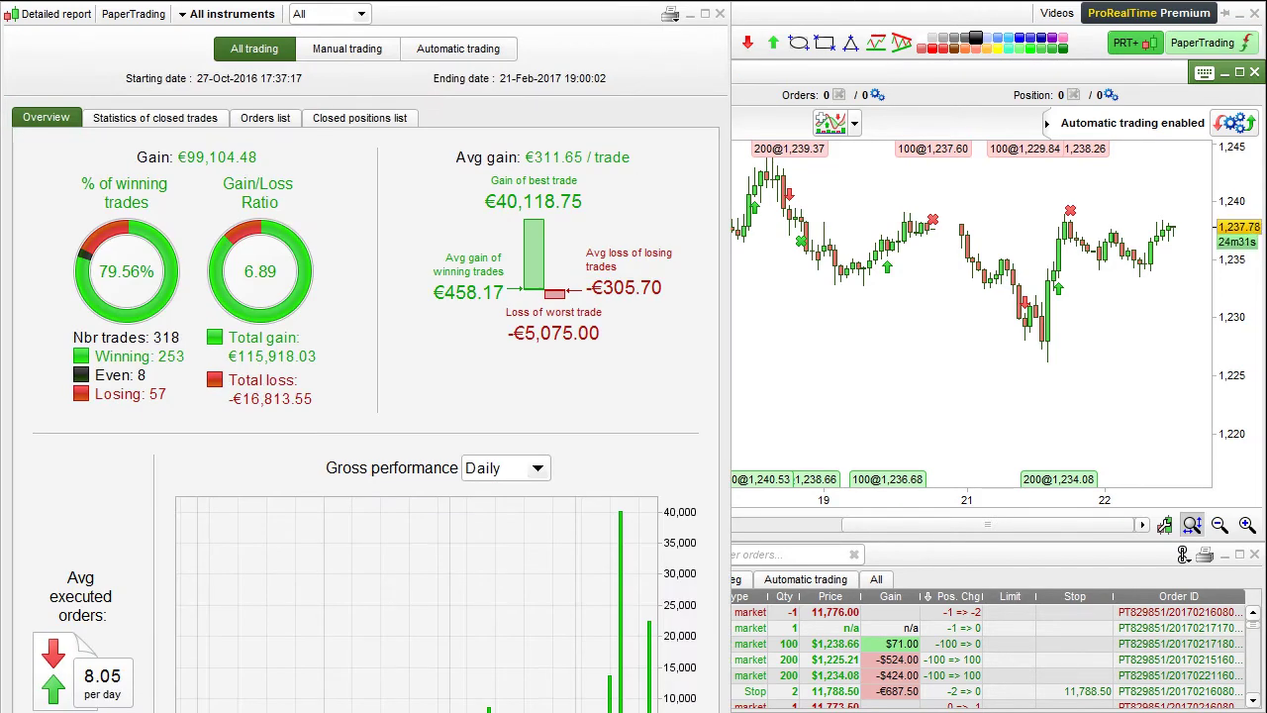
{"action": "left_click", "coordinate": [349, 49]}
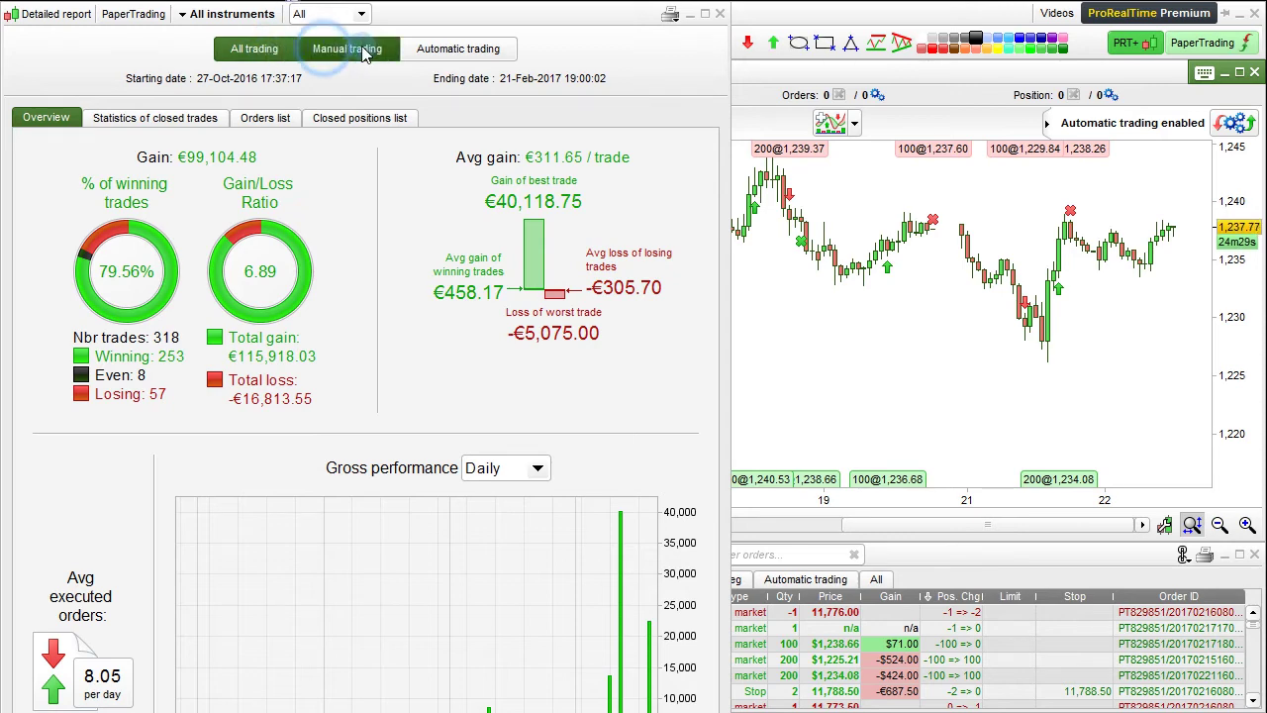
{"action": "left_click", "coordinate": [463, 52]}
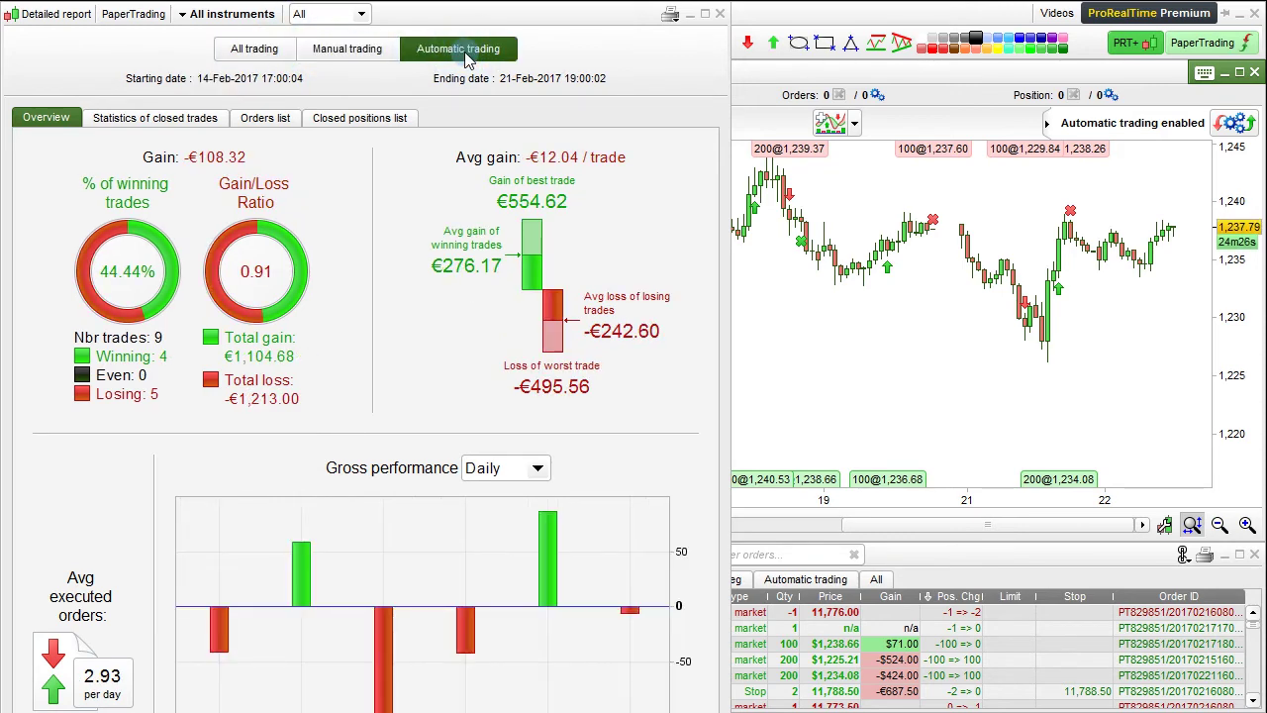
{"action": "left_click", "coordinate": [244, 55]}
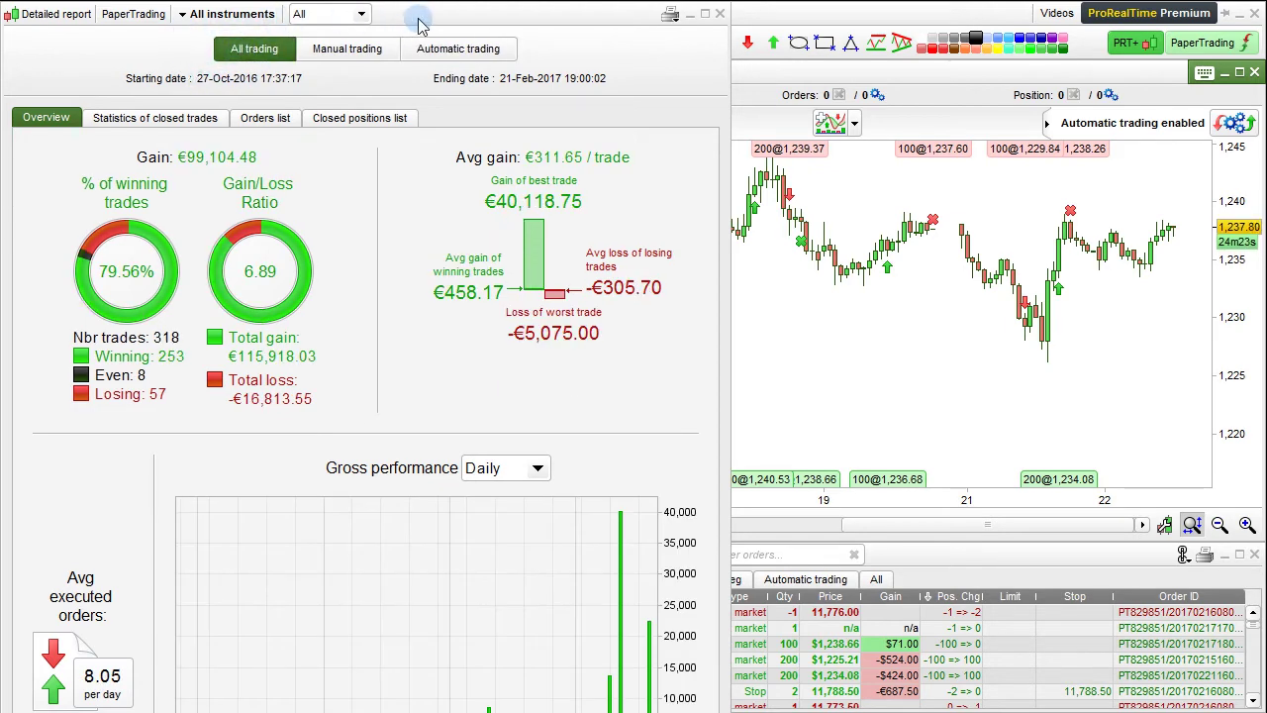
Step: Change the all-instruments Gross performance chart from Daily to Trades, showing cumulative gain per trade
{"action": "scroll", "coordinate": [367, 356], "scroll_direction": "down", "scroll_amount": 3}
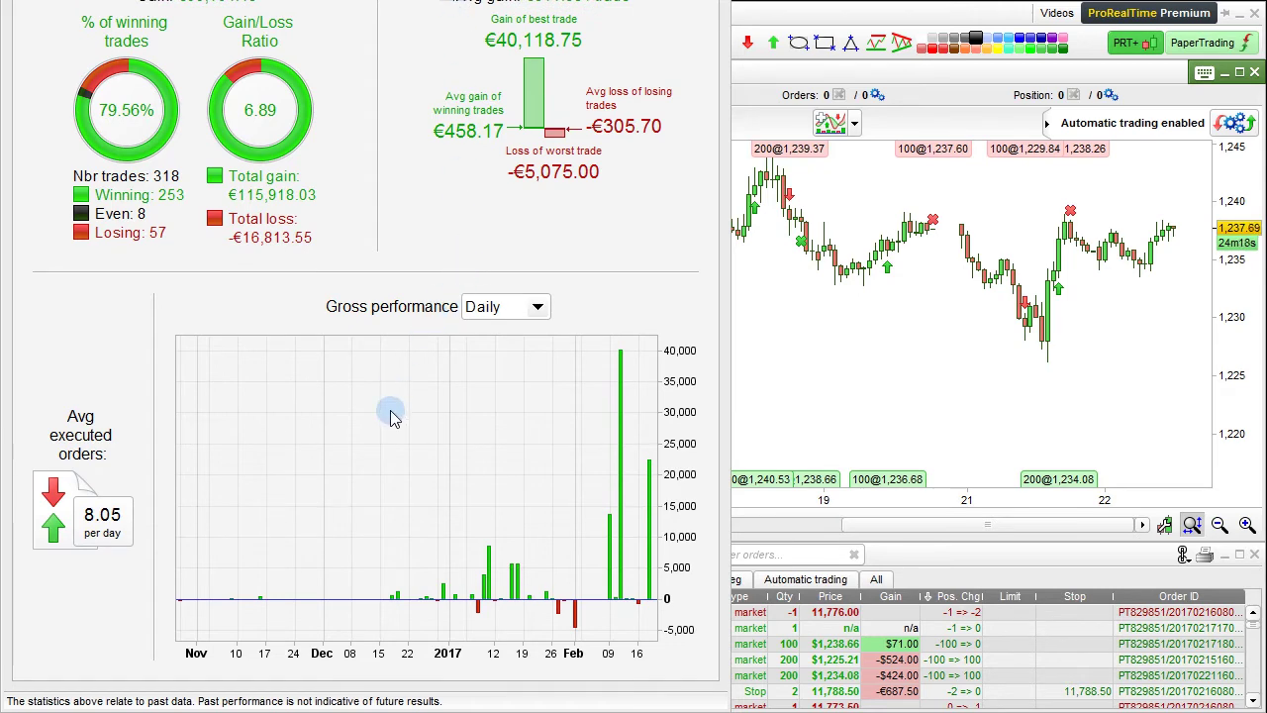
{"action": "left_click", "coordinate": [488, 308]}
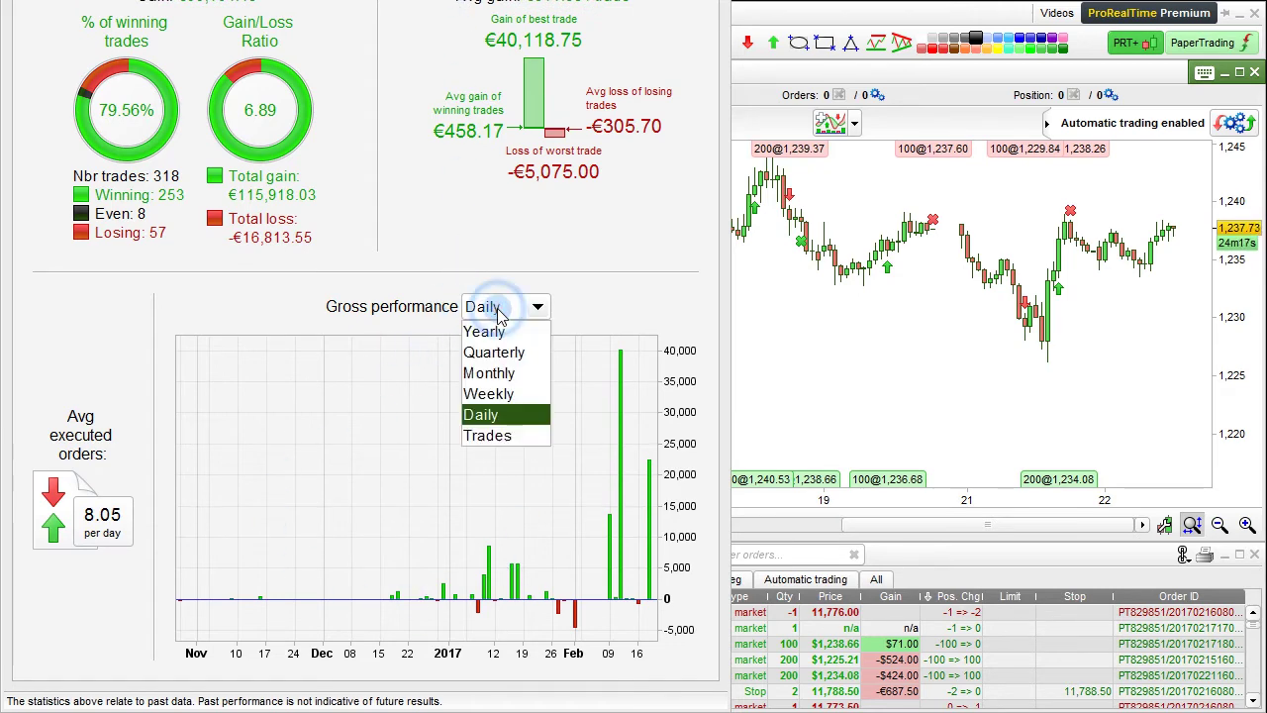
{"action": "left_click", "coordinate": [505, 440]}
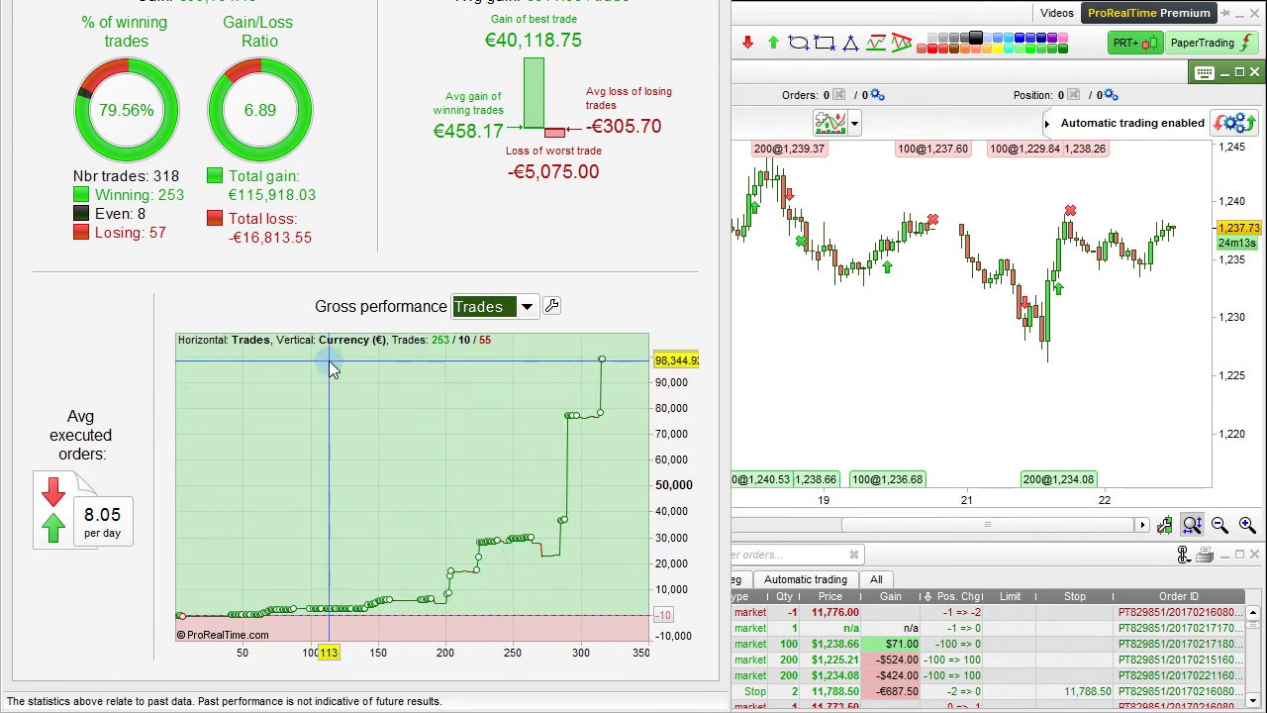